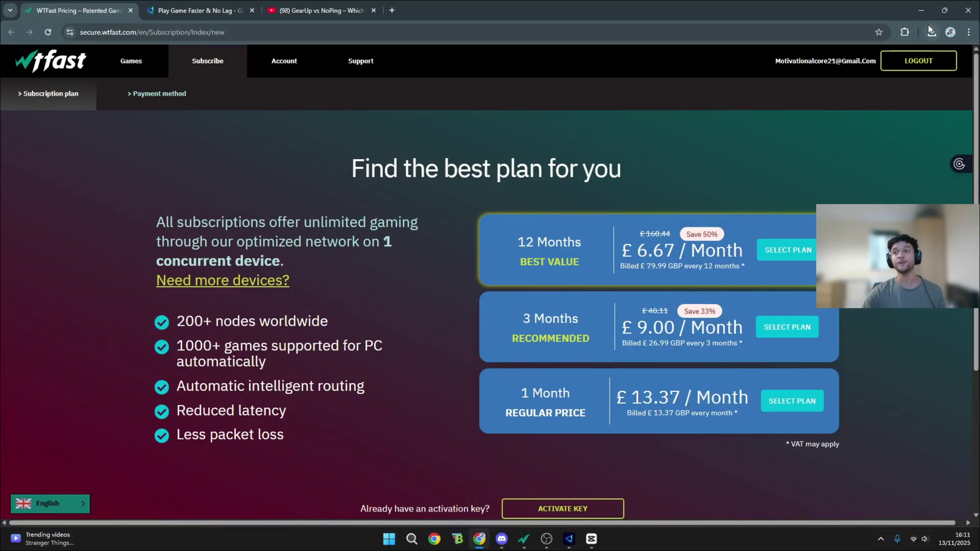
- Minimise the WTFast pricing page and compare it with GearUP's membership plans, choosing the 1 Month plan
left_click(922, 10)
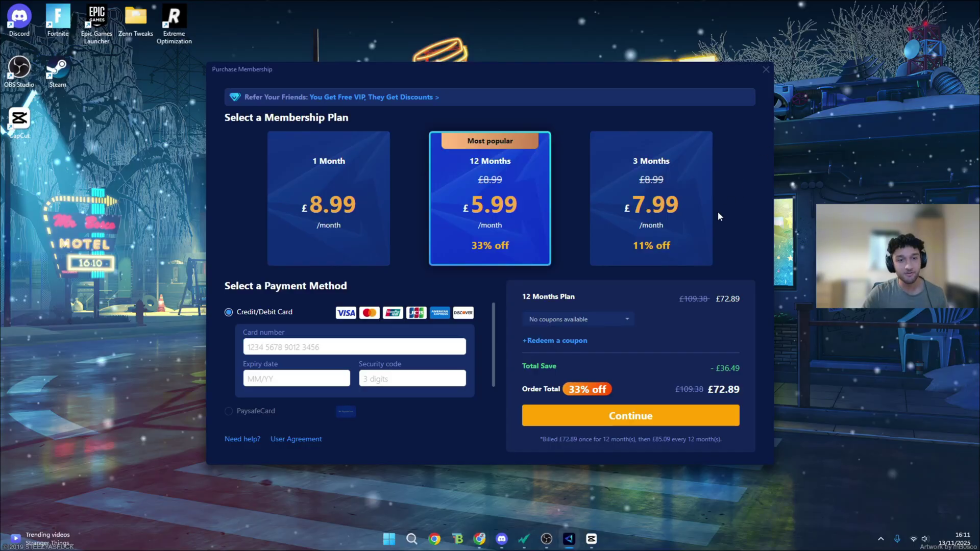
left_click(342, 217)
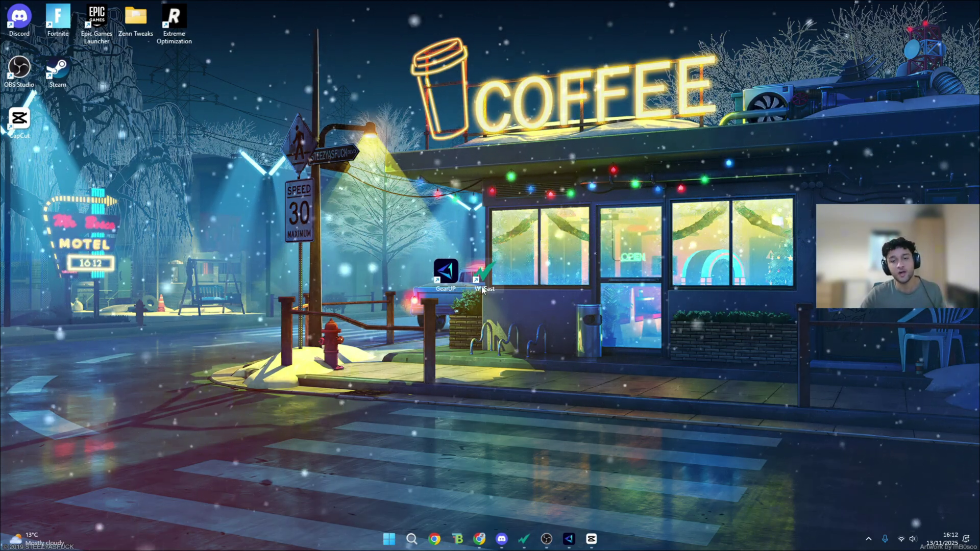
- Open WTFast, look over its game list and Add Game form without adding a game, and minimise it
left_click(524, 544)
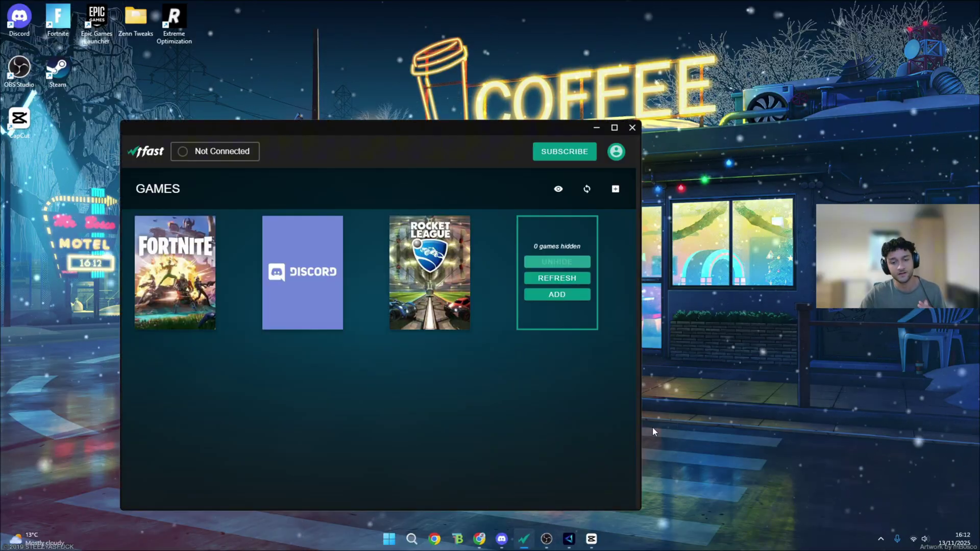
left_click_drag(360, 125, 481, 87)
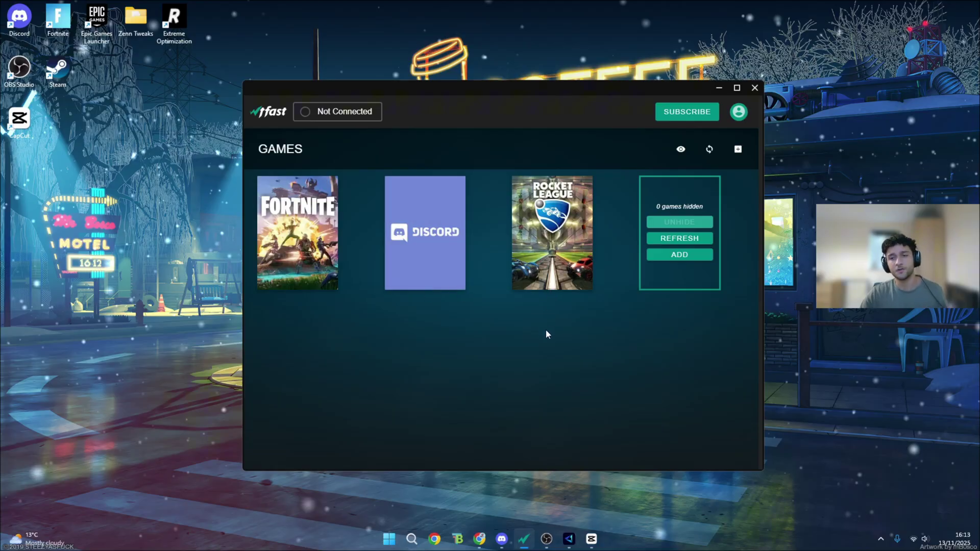
left_click(707, 259)
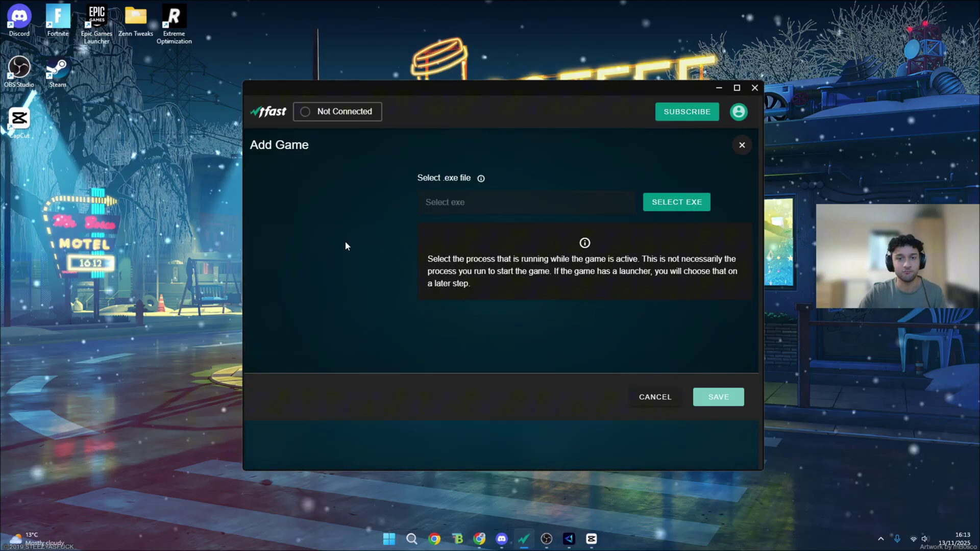
left_click(654, 397)
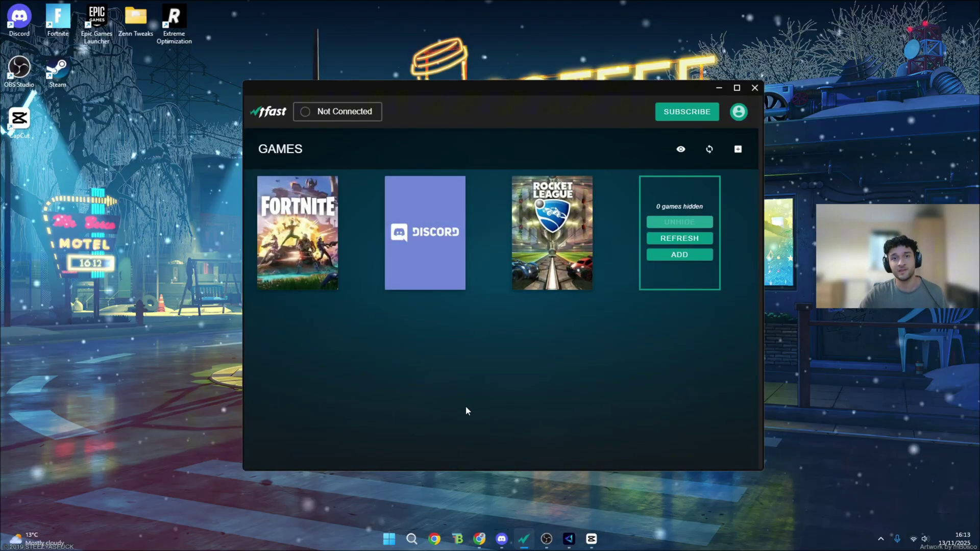
mouse_move(304, 246)
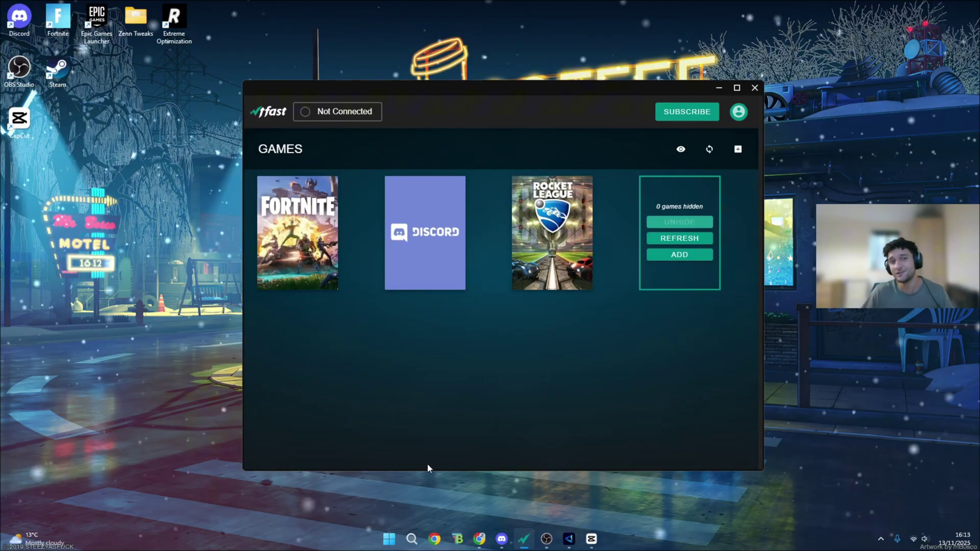
mouse_move(513, 88)
left_mouse_down()
mouse_move(511, 121)
mouse_move(492, 85)
mouse_move(515, 75)
left_mouse_up()
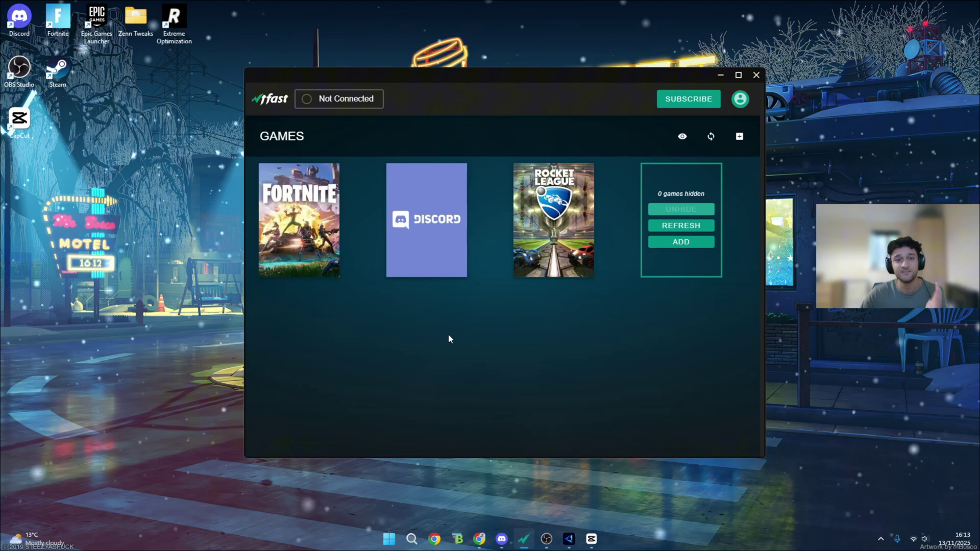
left_click(725, 81)
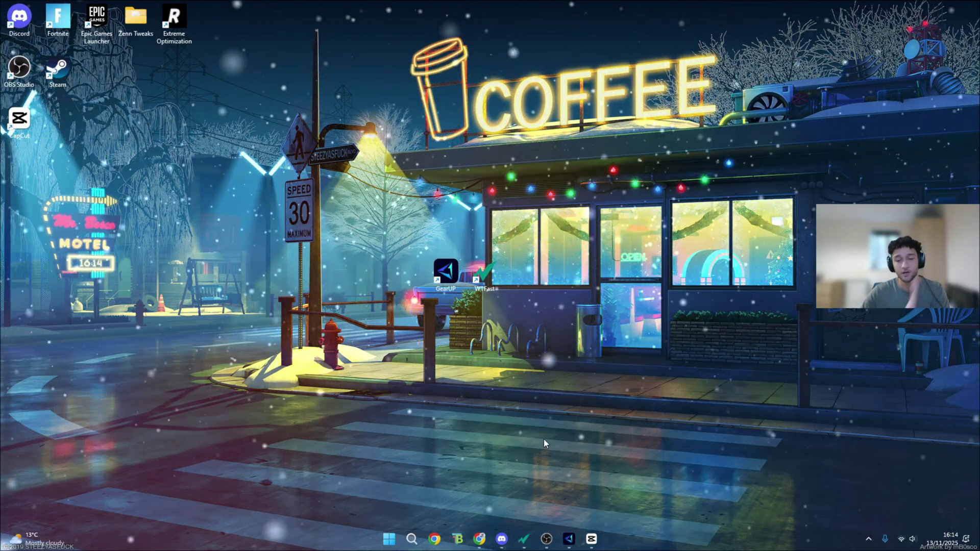
- Switch to GearUP and look over the boostable games and promotional banners on its Home page
left_click(569, 538)
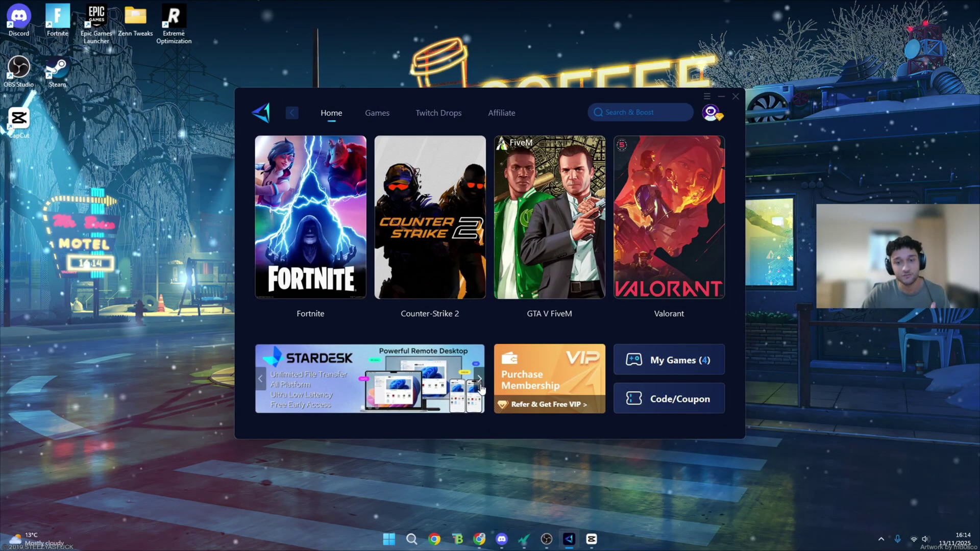
left_click(480, 384)
mouse_move(308, 262)
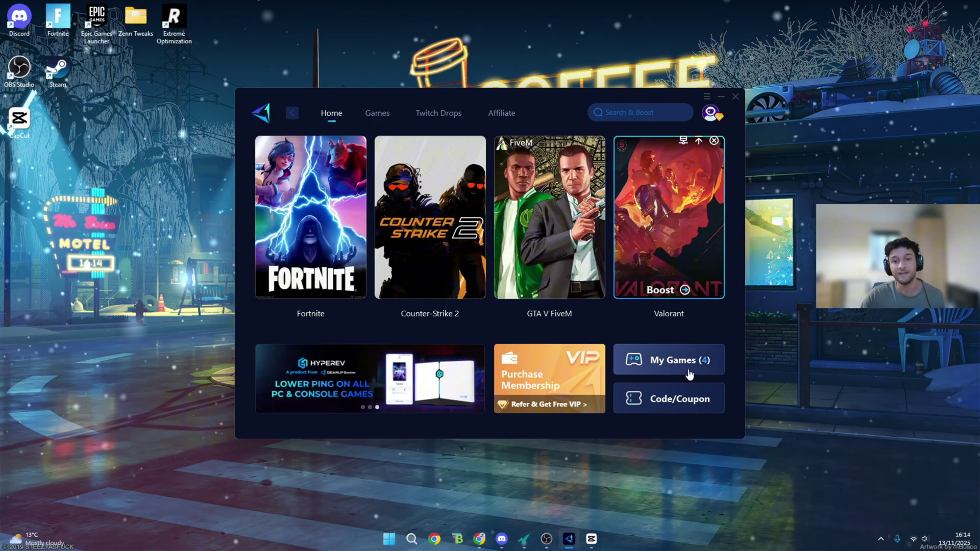
mouse_move(524, 539)
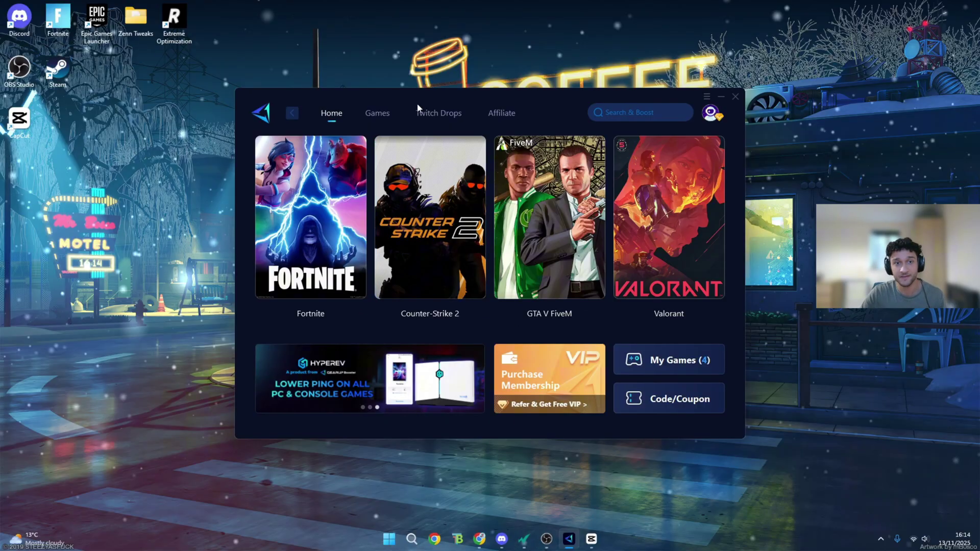
- Browse GearUP's game catalogue through the Shooting, Action, Racing, Sports and Popular categories
left_click(387, 116)
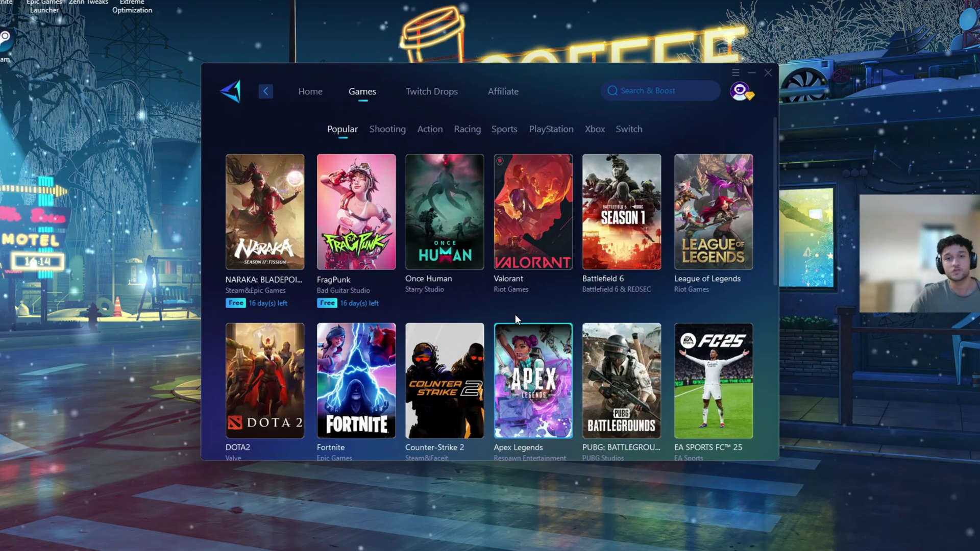
mouse_move(513, 210)
left_click(386, 131)
left_click(430, 131)
left_click(467, 131)
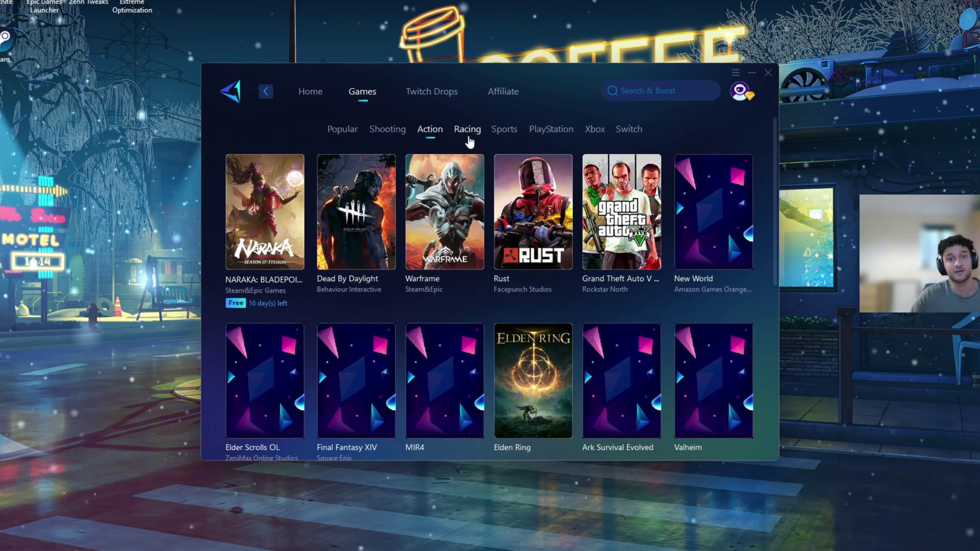
left_click(494, 148)
left_click(363, 148)
scroll(415, 282, "down", 10)
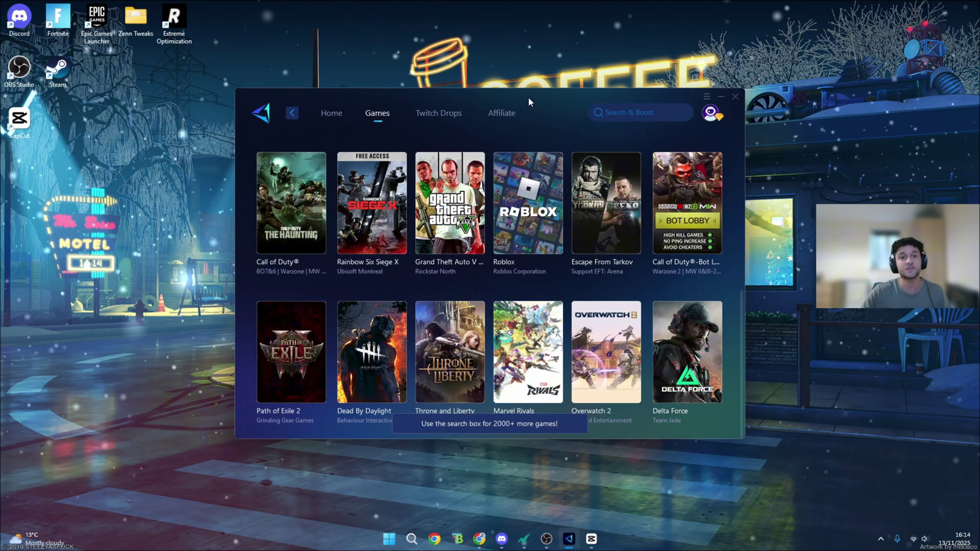
- View GearUP's Twitch Drops page and return to the Home page's game list
left_click(439, 118)
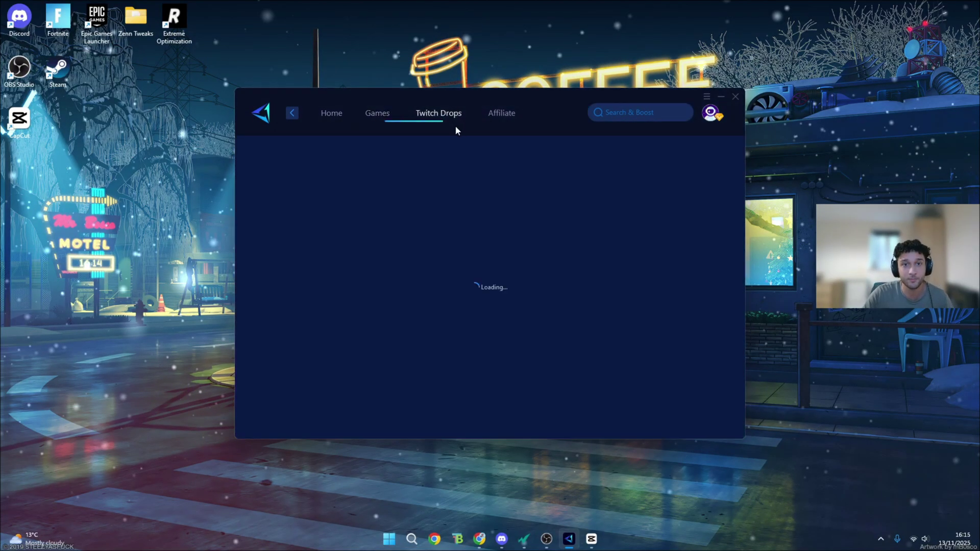
left_click(328, 115)
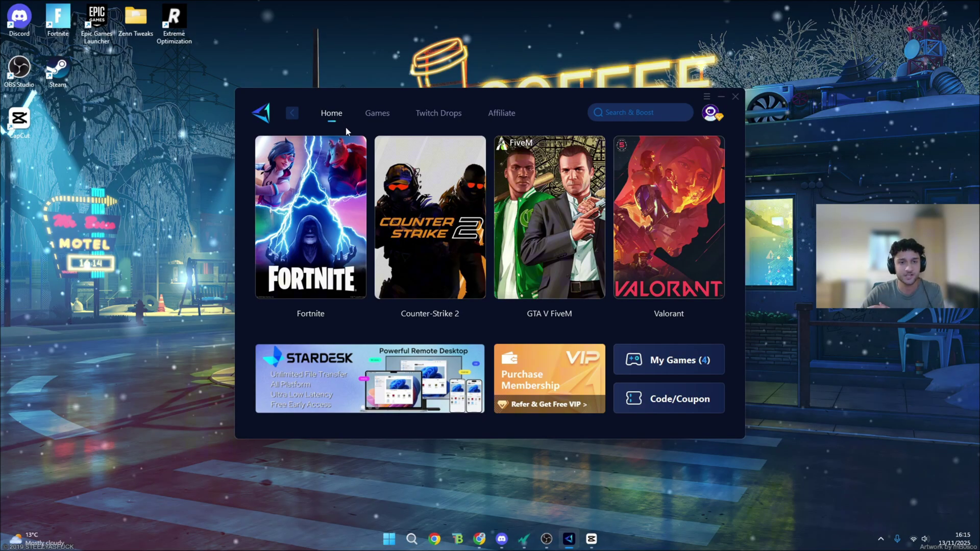
mouse_move(465, 247)
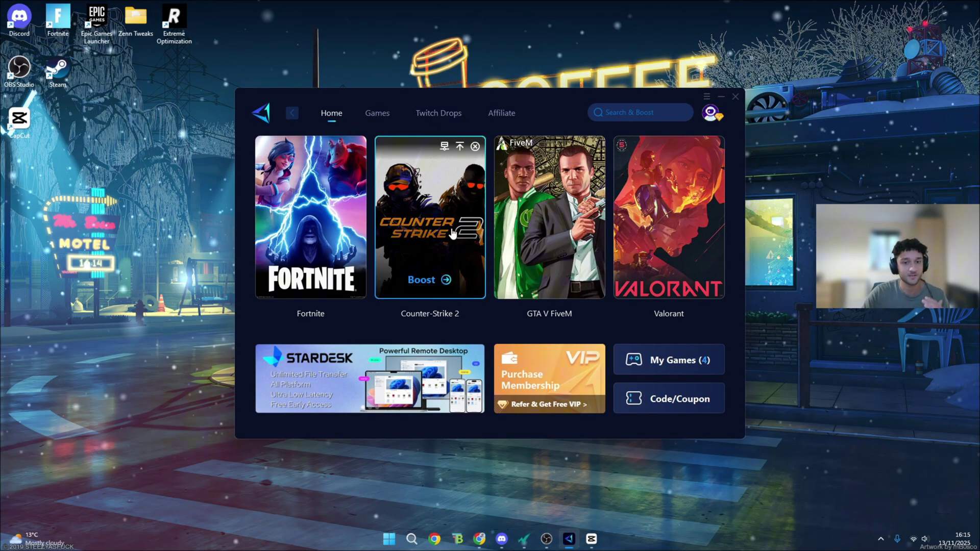
mouse_move(415, 196)
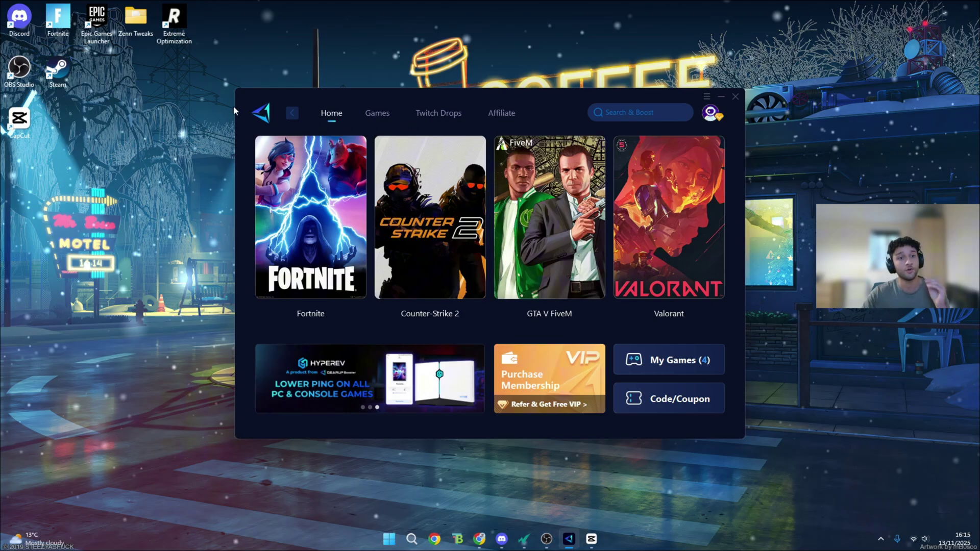
- Bring WTFast up for comparison, and minimise both WTFast and GearUP to clear the desktop
mouse_move(528, 537)
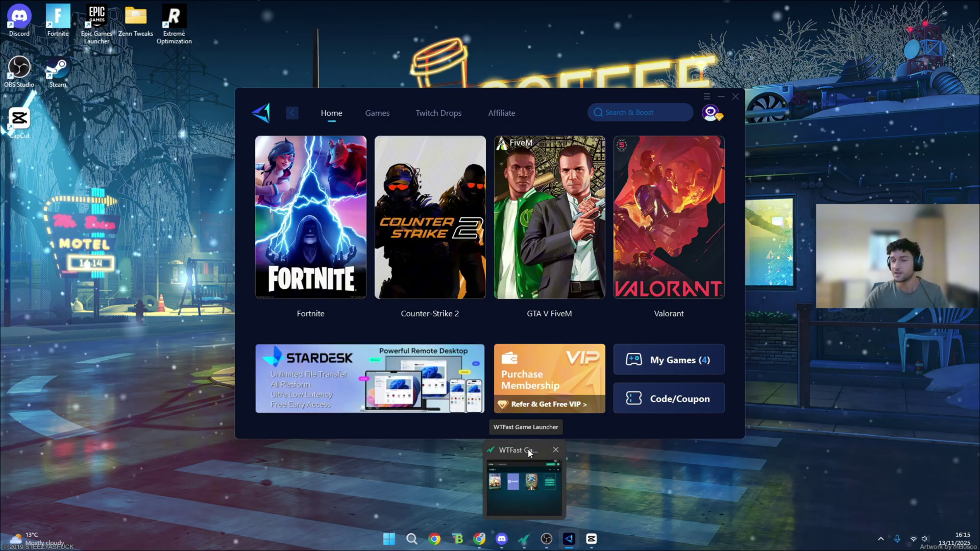
left_click(538, 506)
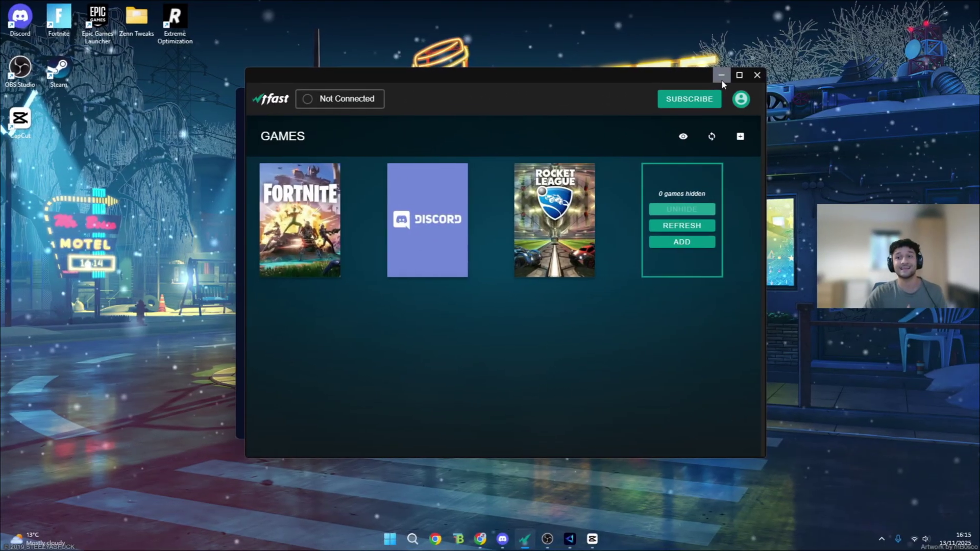
left_click(720, 77)
left_click(720, 98)
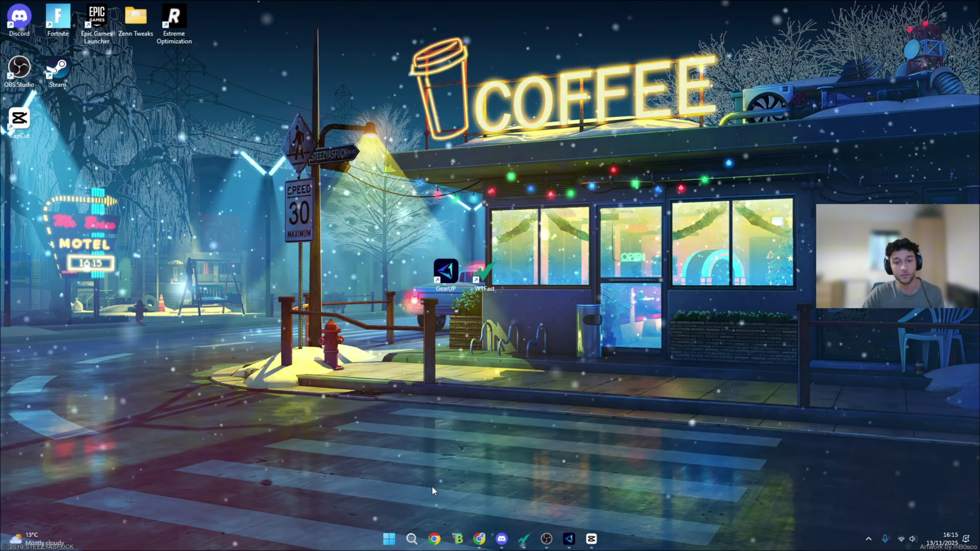
- Search Windows for cmd, open Command Prompt as administrator and reposition its window
left_click(411, 539)
type("cmd")
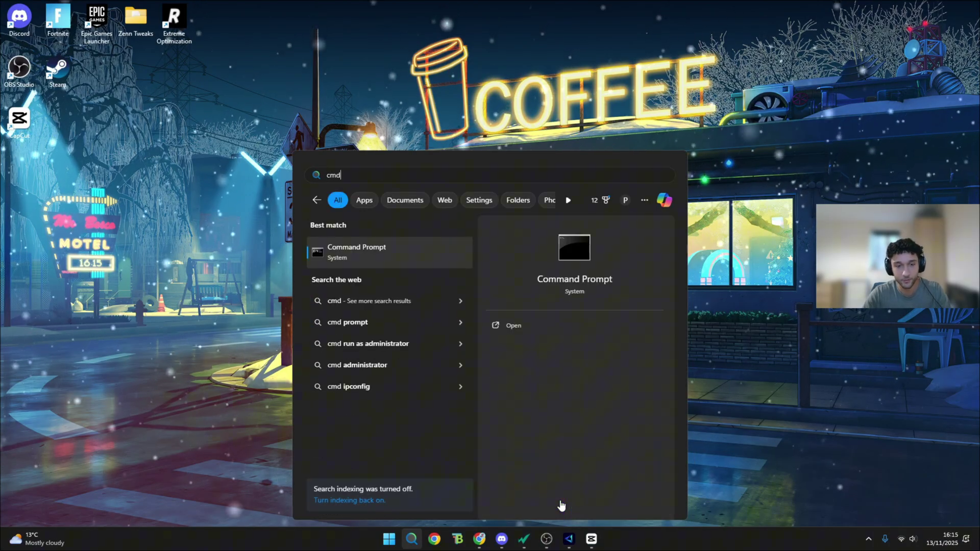
right_click(429, 258)
left_click(457, 271)
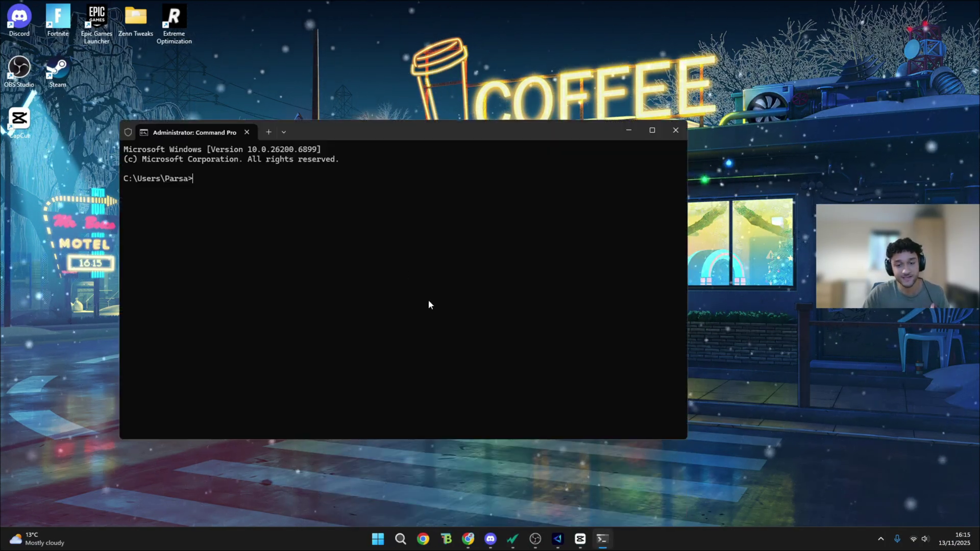
left_click_drag(479, 131, 551, 106)
- Switch to Discord and copy the netsh winsock reset, netsh int ip reset and ipconfig /release, /renew and /flushdns commands from the cmd channel
left_click(490, 539)
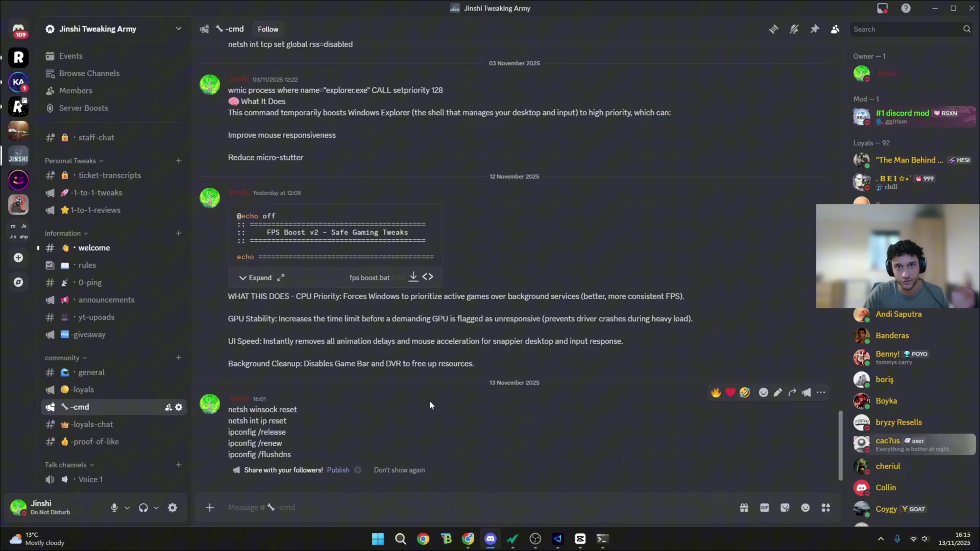
left_click_drag(296, 455, 227, 409)
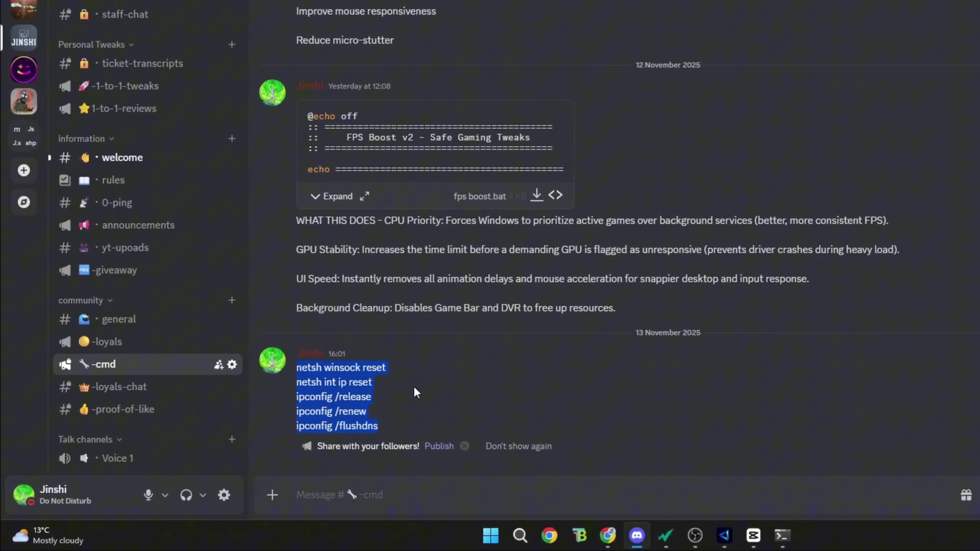
left_click(925, 16)
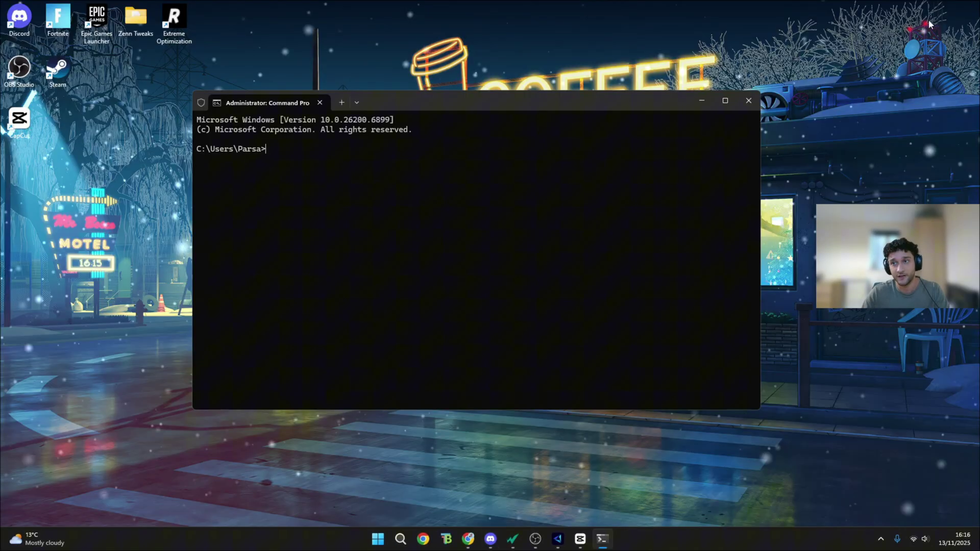
- Run the copied netsh and ipconfig network reset commands in Command Prompt, review the output and minimise the window
right_click(298, 209)
key("Return")
scroll(360, 239, "up", 10)
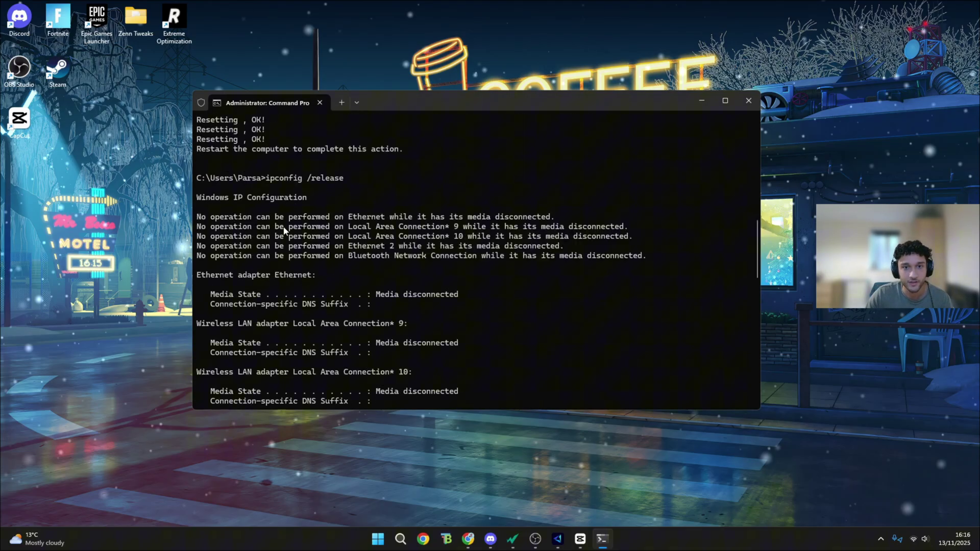
left_click(701, 102)
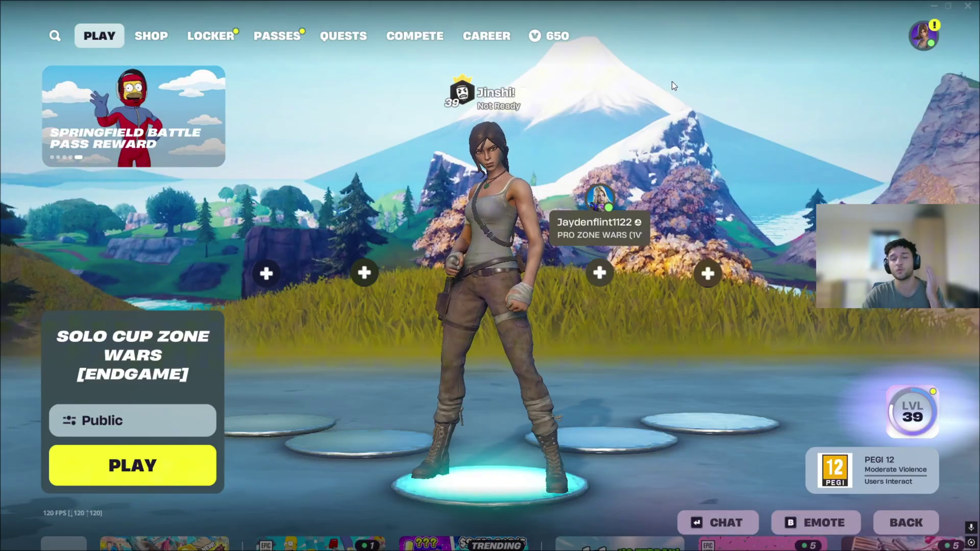
- Open Fortnite's settings from the social sidebar in the lobby and switch to another settings category
left_click(922, 37)
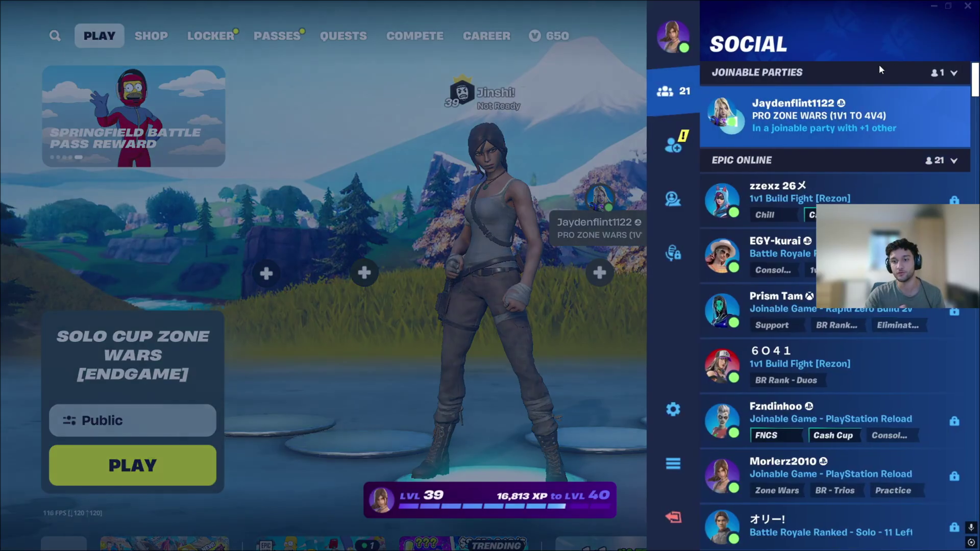
left_click(675, 409)
left_click(392, 25)
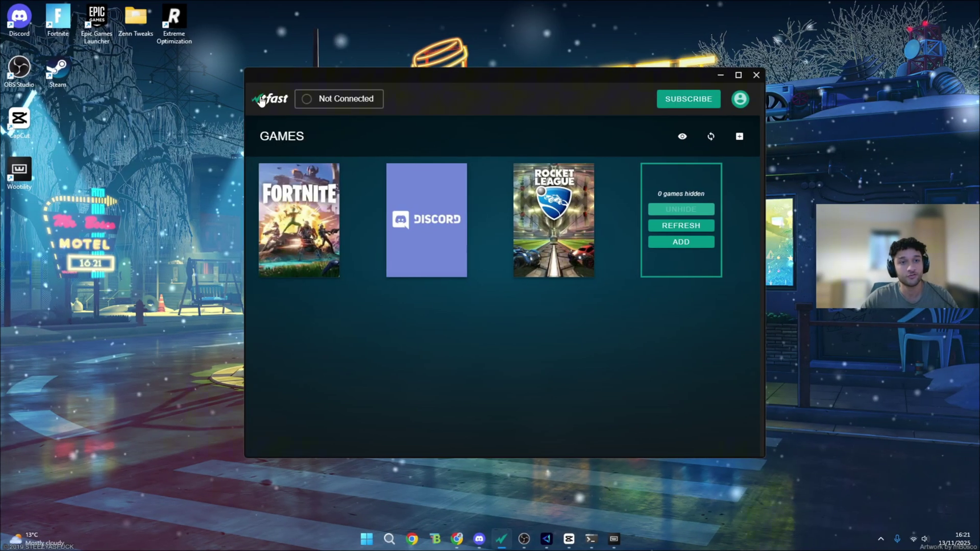
- Select Fortnite in WTFast and review its launch, configuration, routing and session improvement options
mouse_move(298, 218)
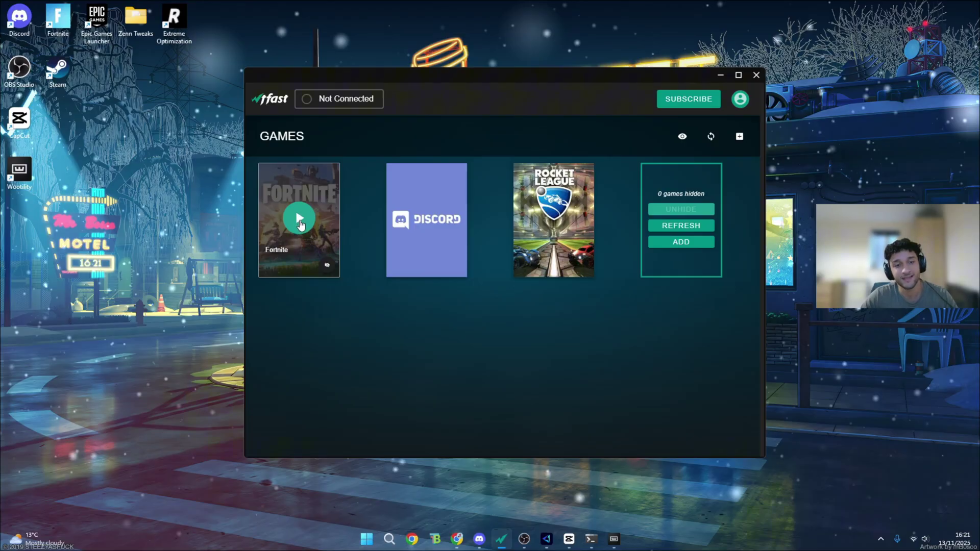
left_click(300, 221)
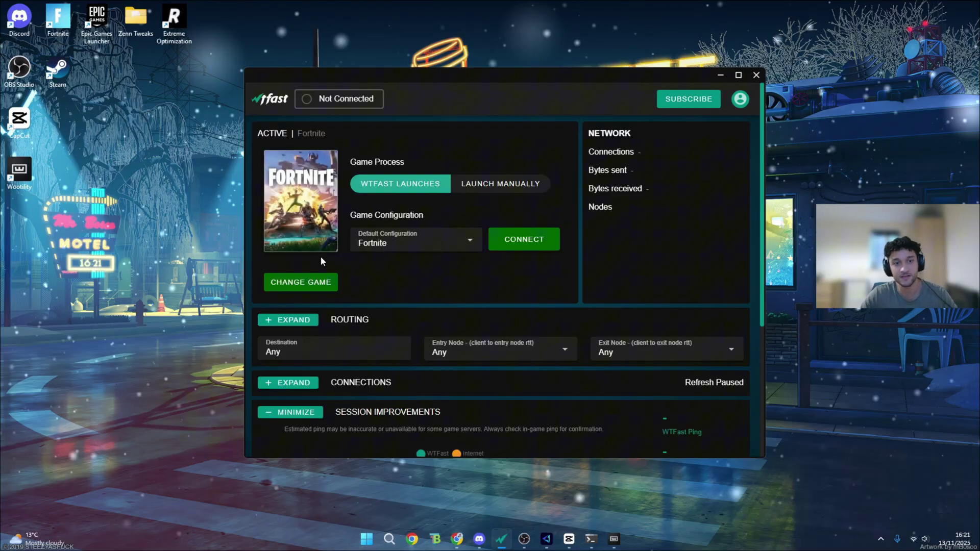
scroll(331, 296, "down", 2)
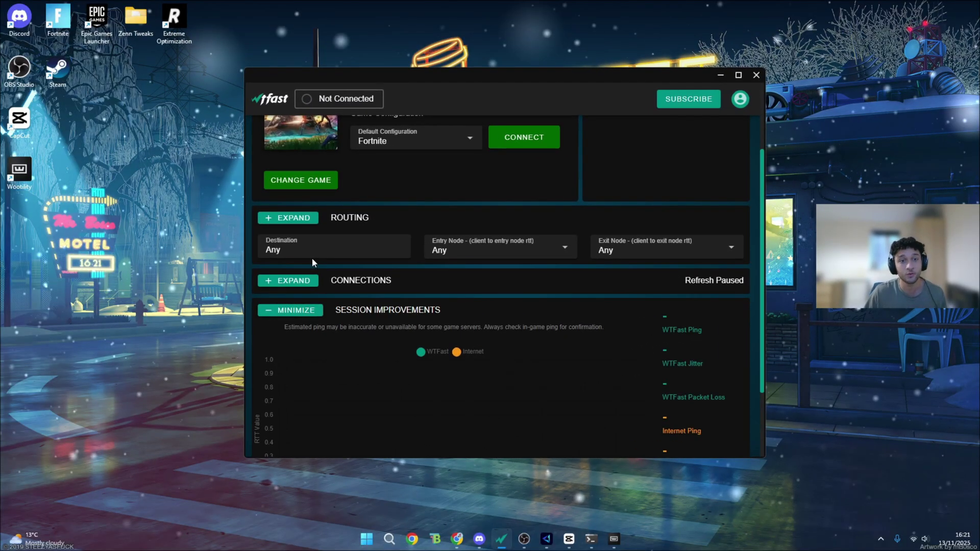
scroll(311, 258, "up", 2)
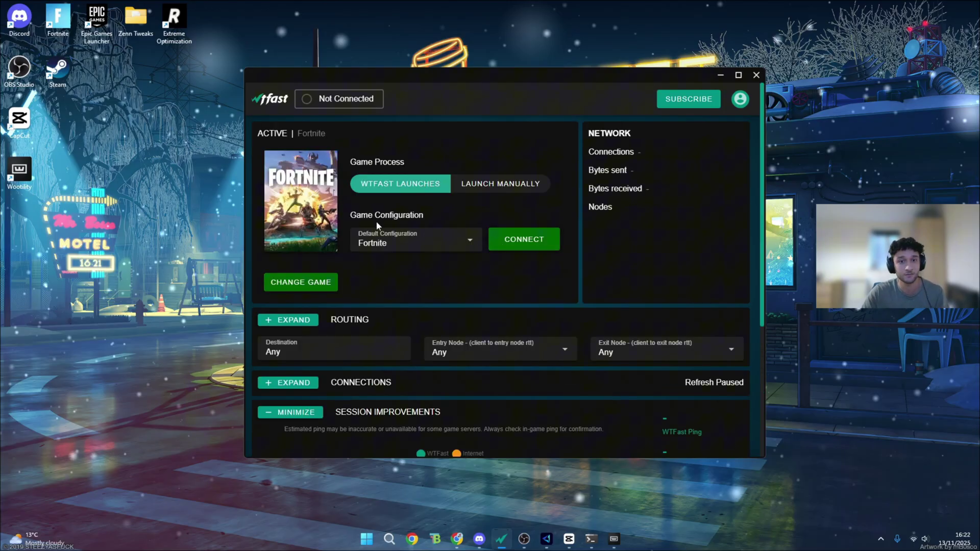
- Connect WTFast for Fortnite and review its connection status and routing details over the game lobby
left_click(514, 245)
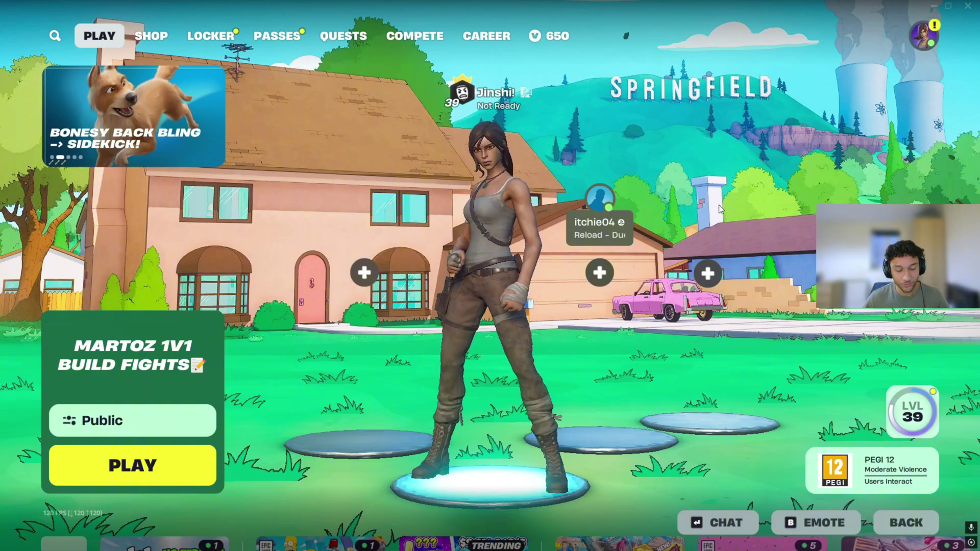
key("super")
left_click(490, 539)
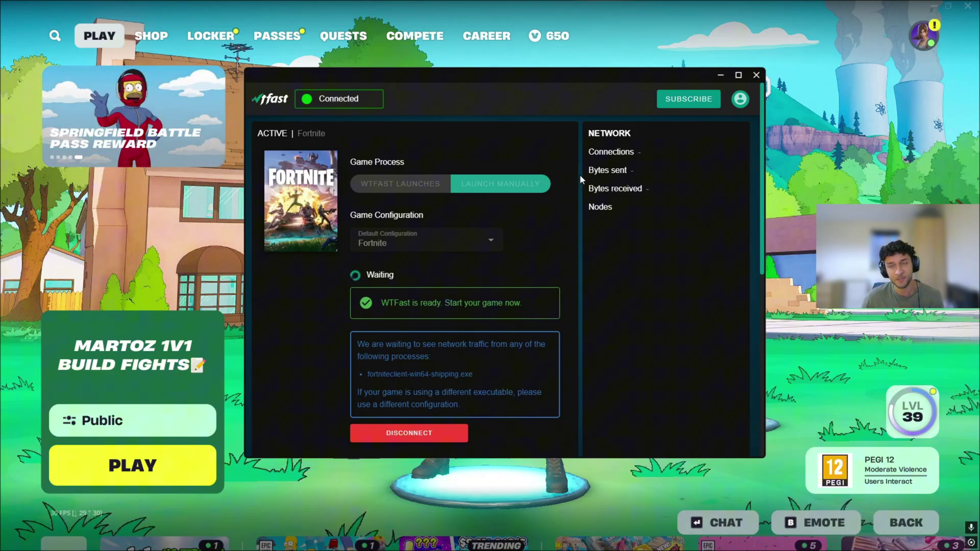
scroll(545, 265, "down", 3)
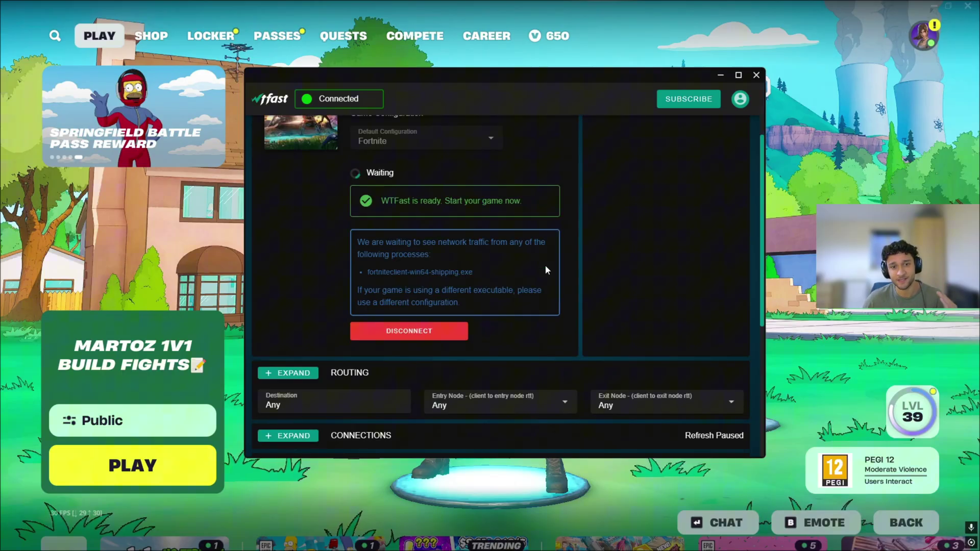
scroll(532, 287, "up", 1)
scroll(531, 296, "up", 3)
- Return to Fortnite, open its Game settings and check the matchmaking region pings with WTFast connected
key("alt+Tab")
key("o")
left_click(667, 404)
left_click(403, 29)
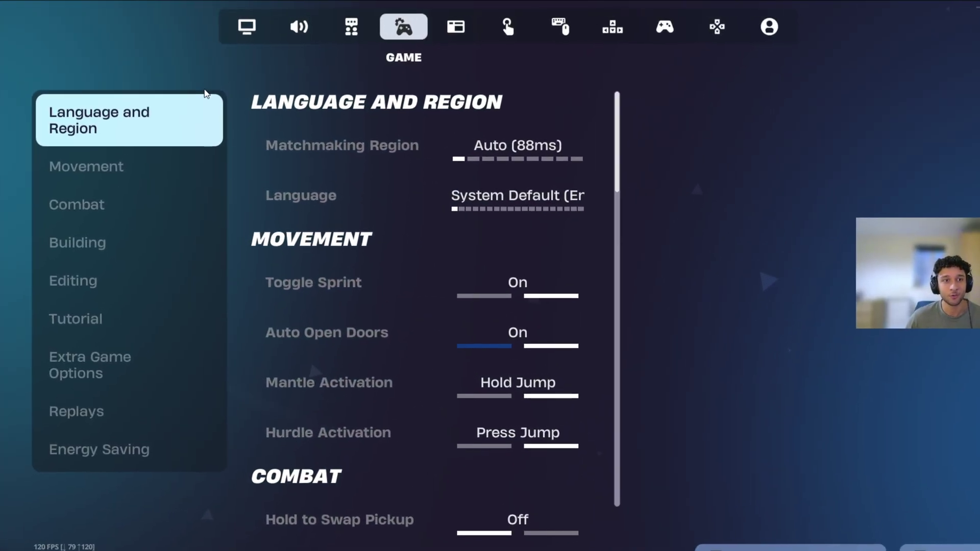
mouse_move(373, 136)
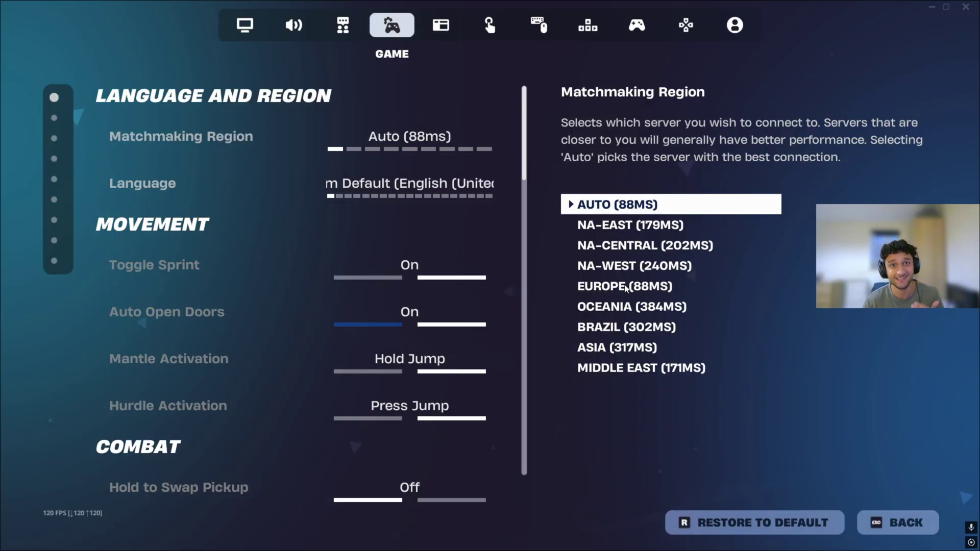
- Switch to WTFast, check its session improvements for Fortnite and disconnect the session
key("super")
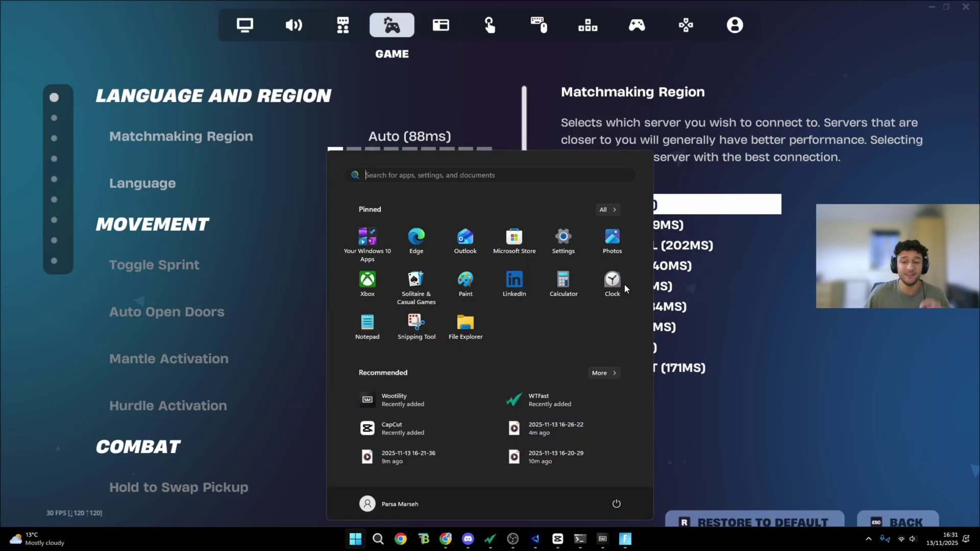
left_click(490, 539)
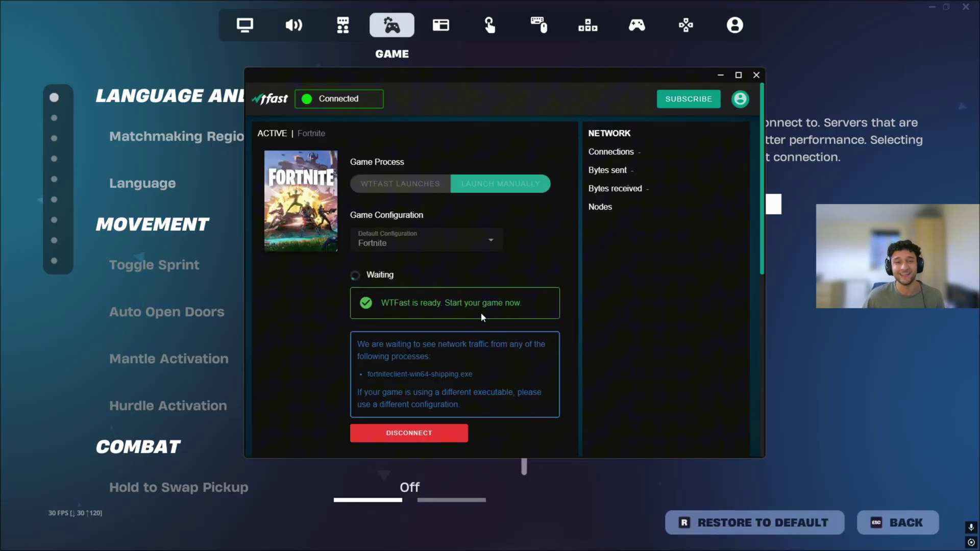
scroll(481, 312, "down", 2)
scroll(415, 280, "down", 4)
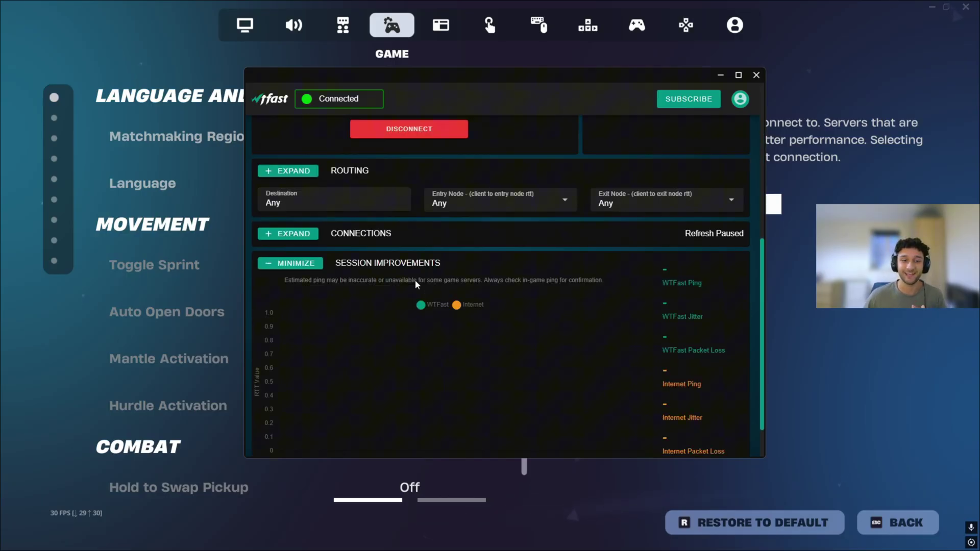
scroll(415, 280, "up", 6)
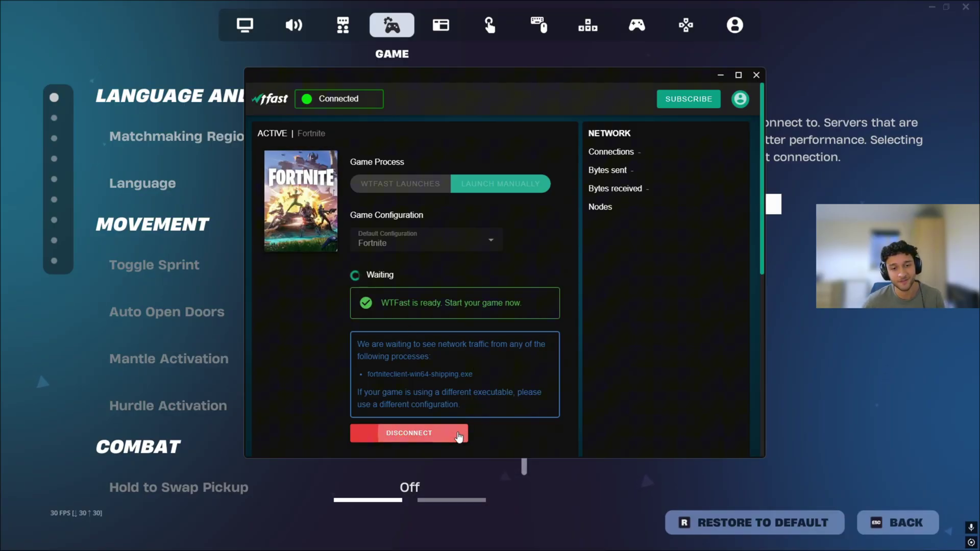
left_click(459, 434)
left_click(516, 295)
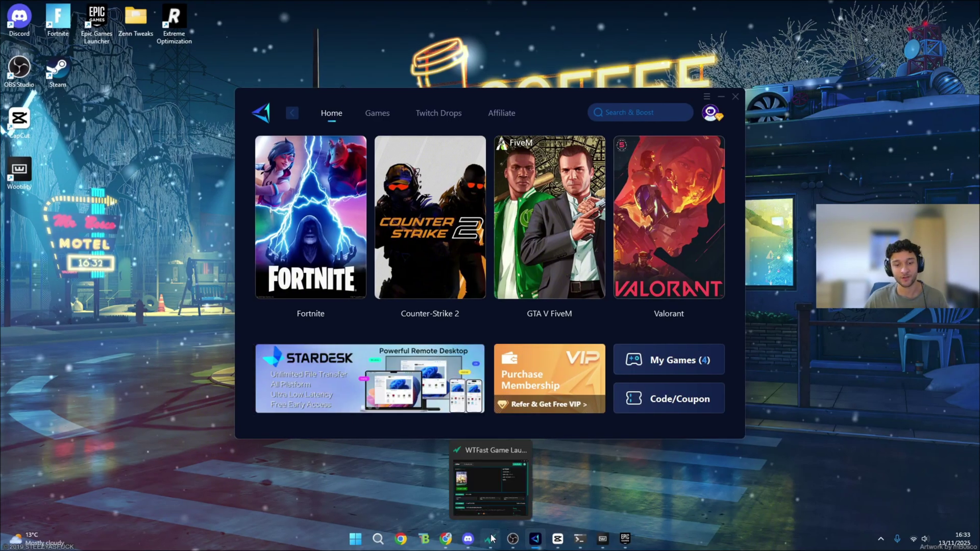
- Bring up the disconnected WTFast window and close it to get back to GearUP
left_click(492, 538)
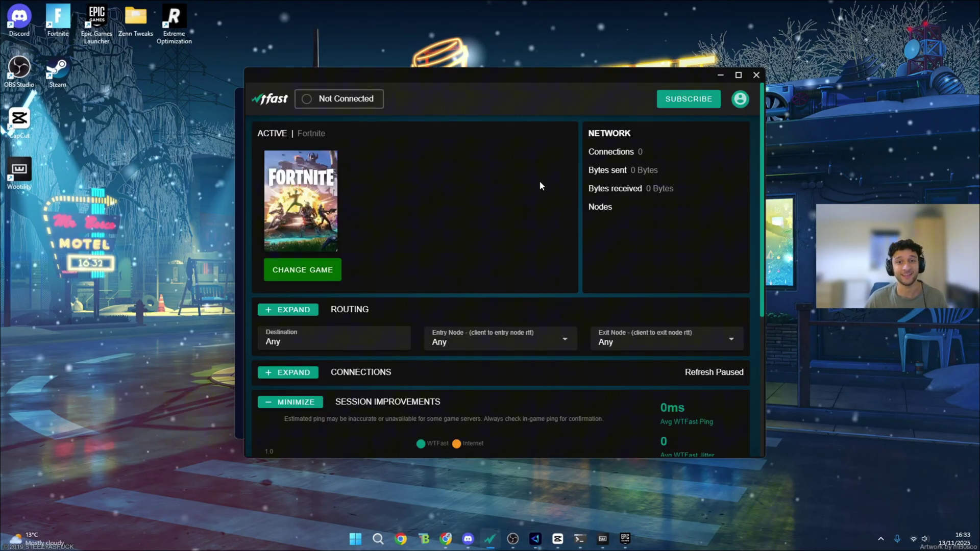
left_click_drag(555, 81, 593, 75)
left_click(759, 73)
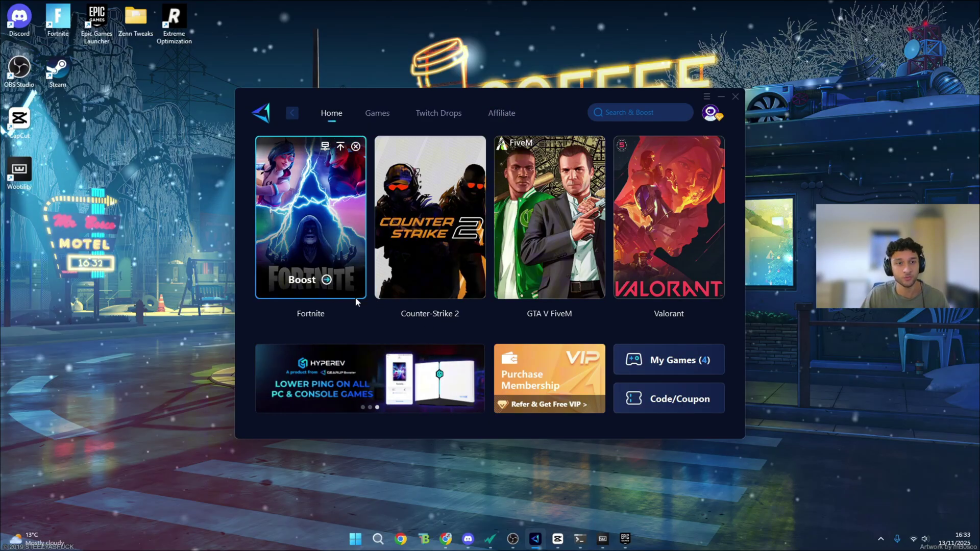
- Boost Fortnite in GearUP and review the available game server regions, keeping the region on Auto
mouse_move(513, 538)
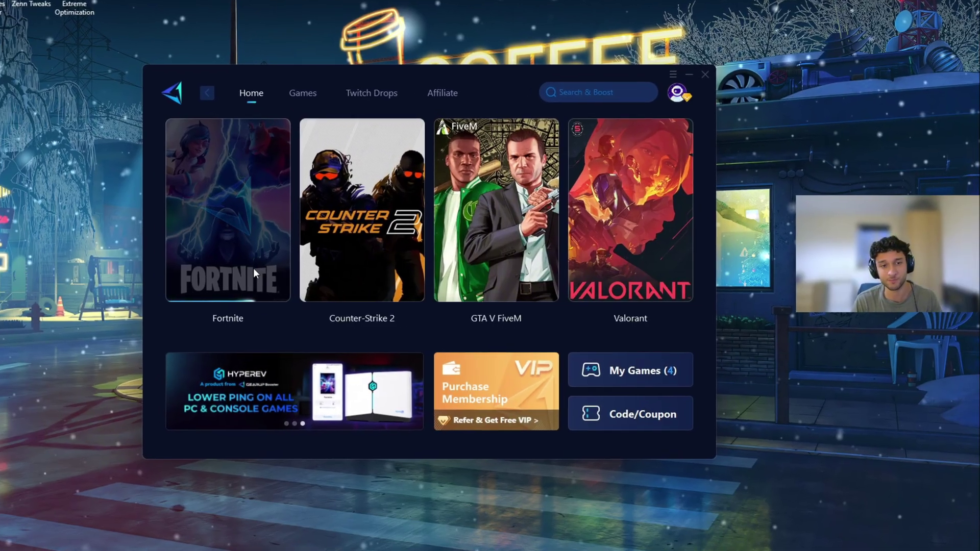
left_click(272, 273)
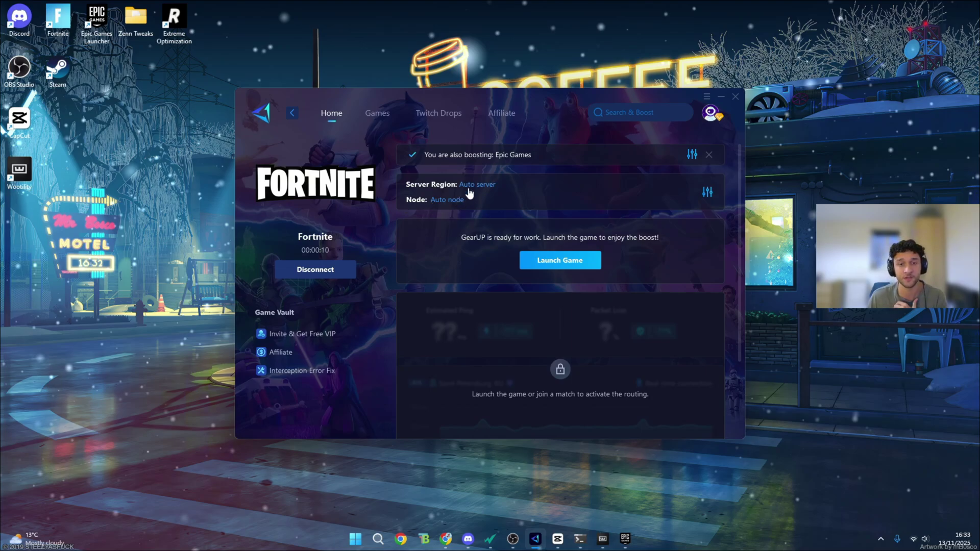
left_click(470, 193)
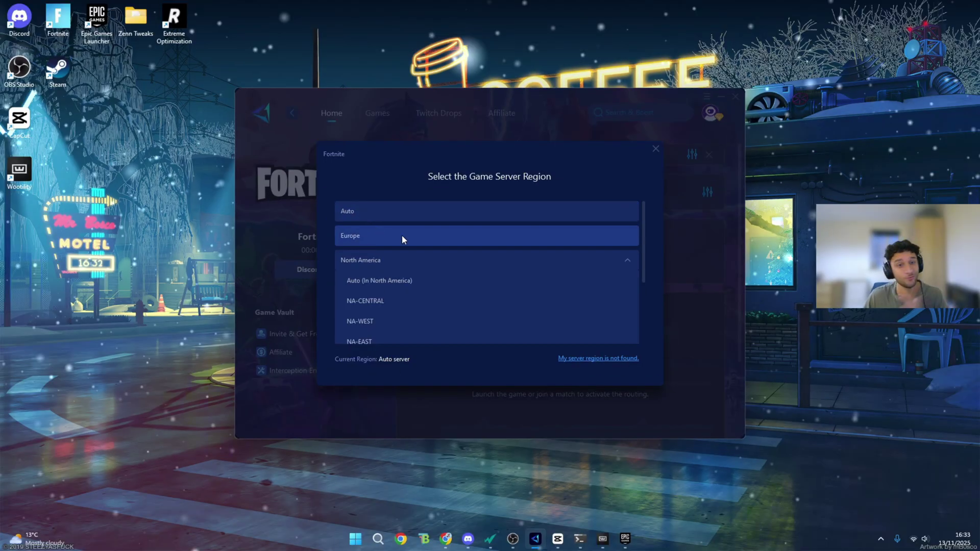
scroll(402, 234, "down", 4)
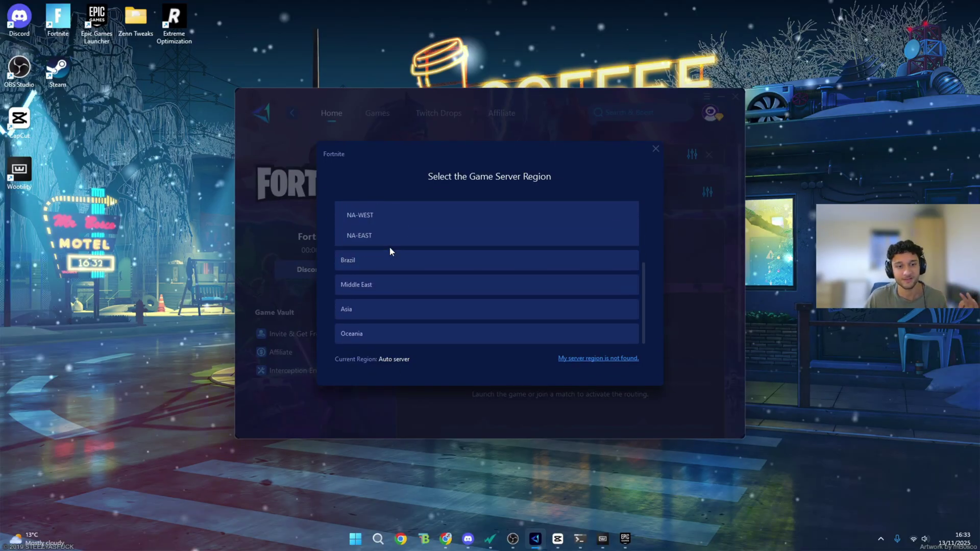
scroll(482, 244, "up", 3)
left_click(656, 149)
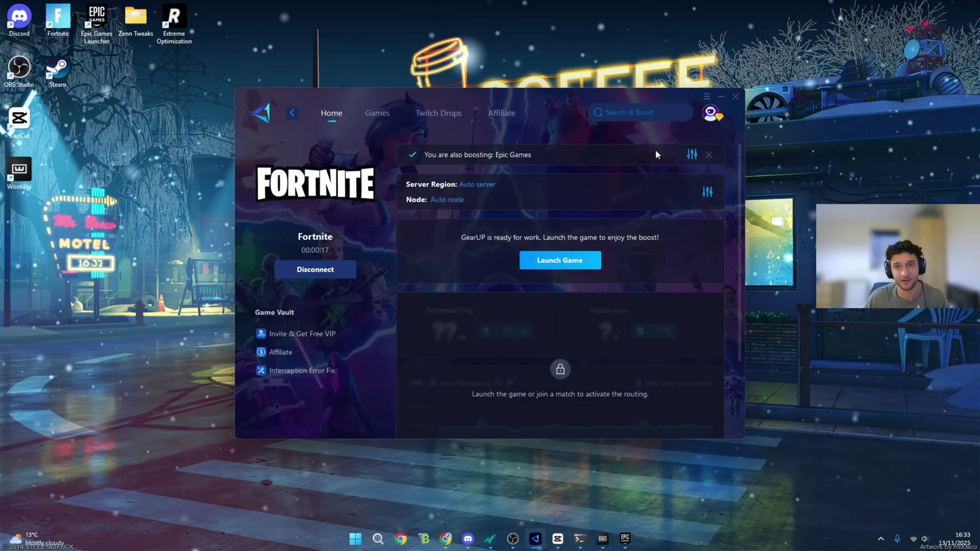
- Review GearUP's list of nodes, keep the Auto node and launch Fortnite from GearUP
left_click(434, 201)
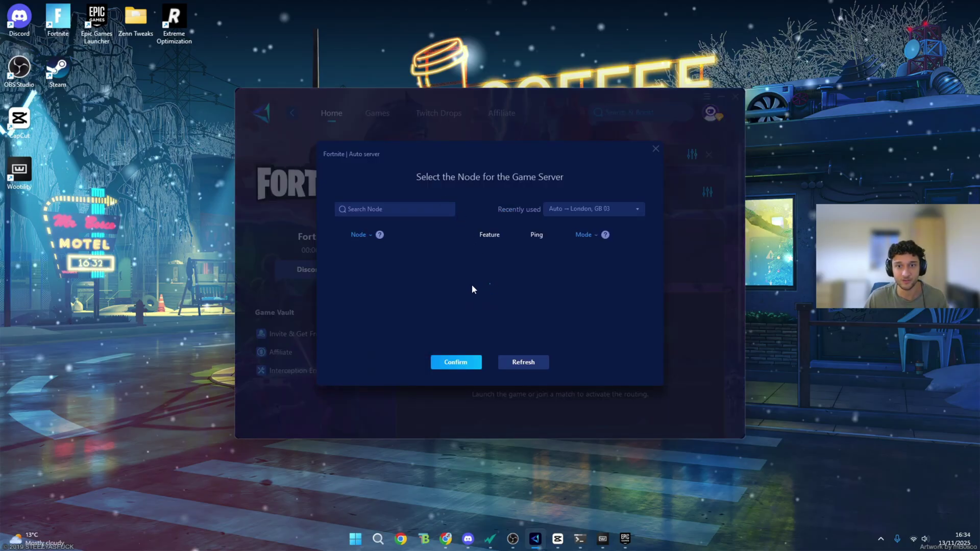
scroll(472, 288, "down", 1)
scroll(471, 285, "up", 1)
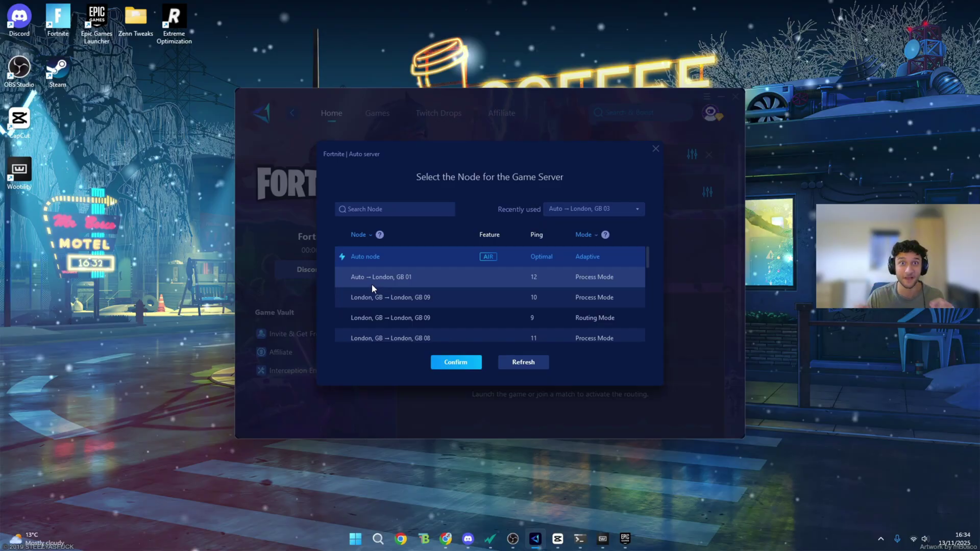
left_click(655, 148)
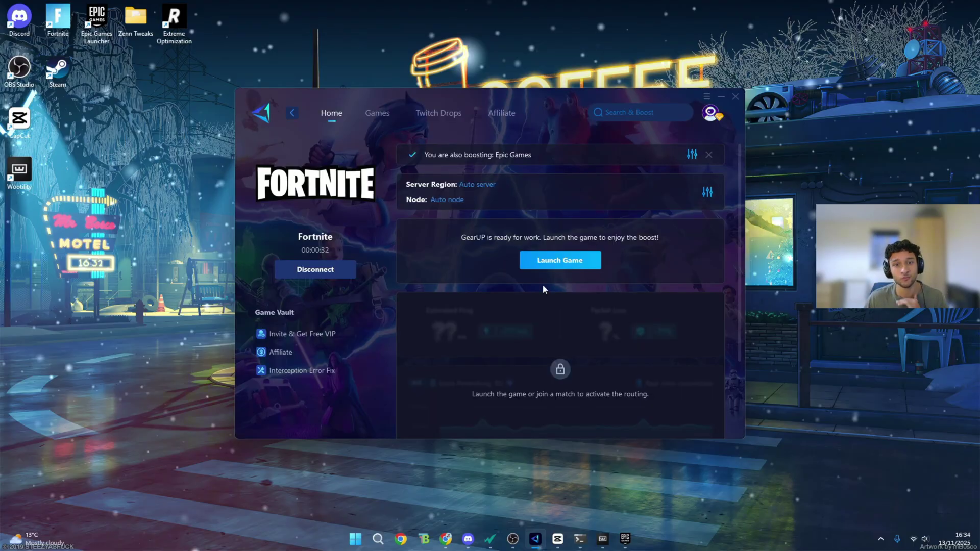
left_click(562, 262)
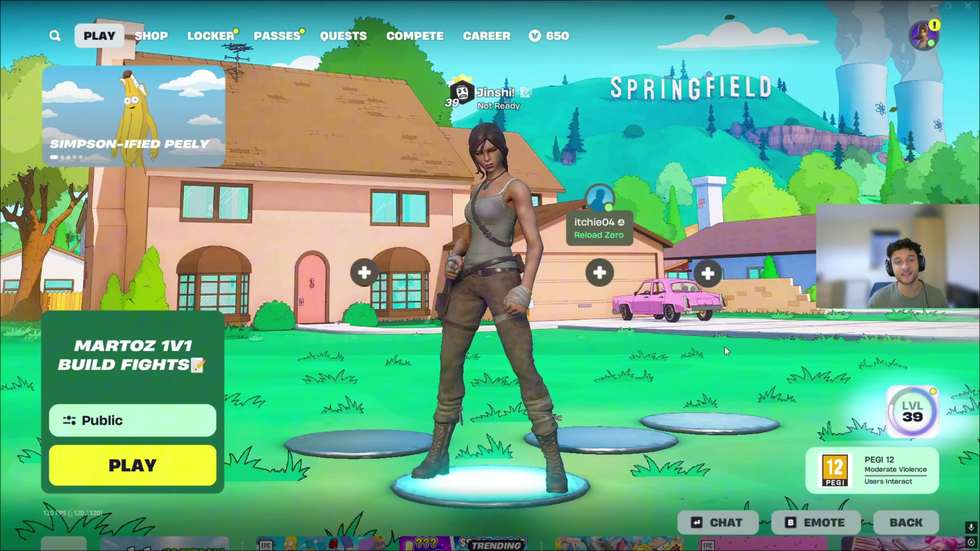
- Check GearUP's estimated ping and packet loss for Fortnite over the lobby, and minimise its window
key("super")
left_click(535, 539)
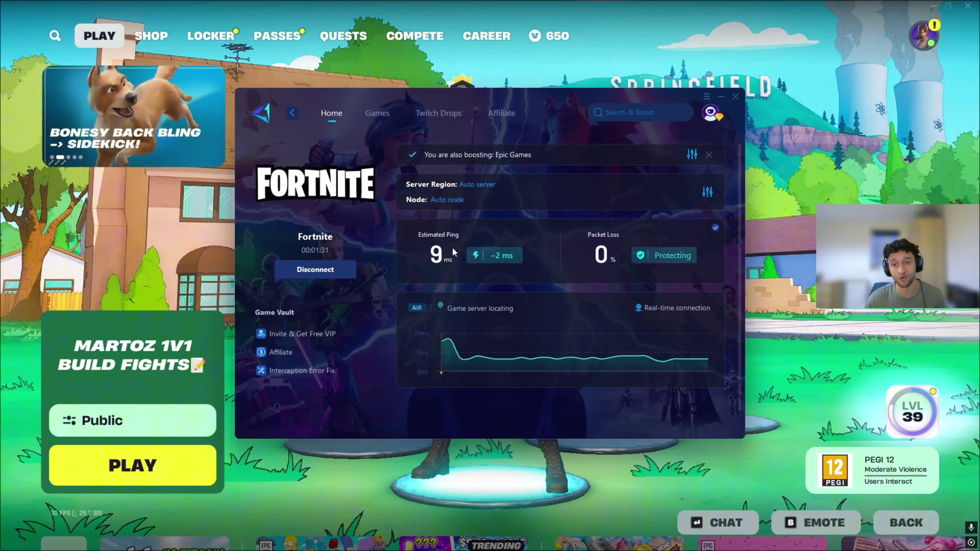
mouse_move(473, 263)
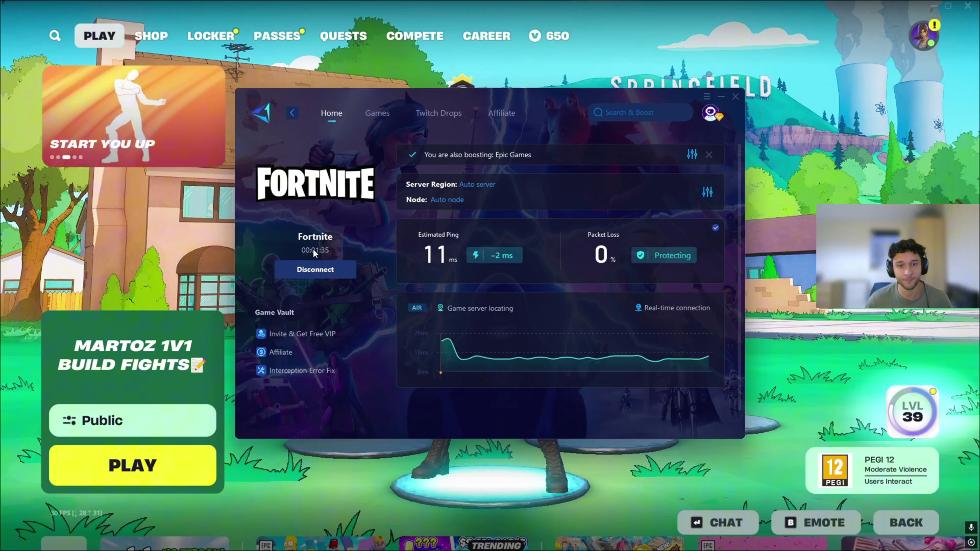
left_click(723, 98)
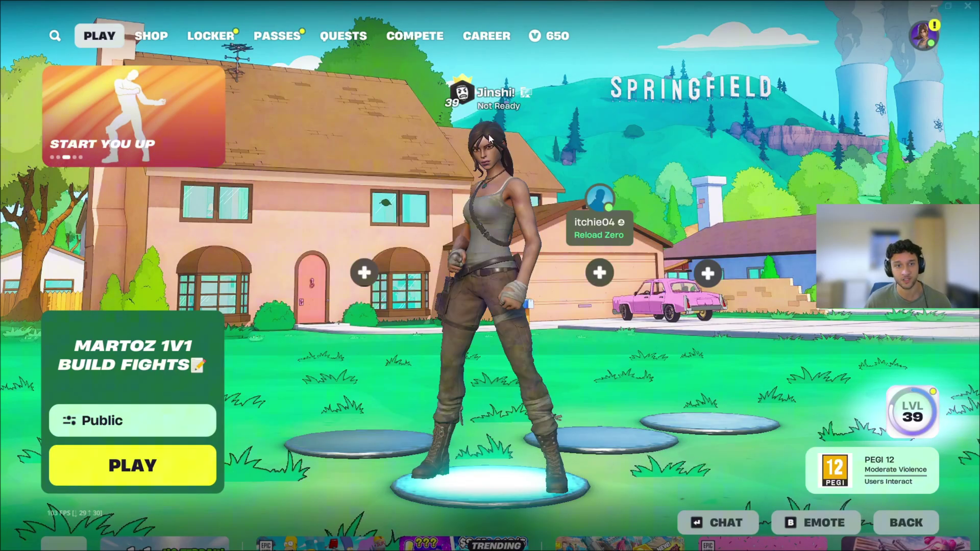
- Open Fortnite's Game settings and check the matchmaking region pings with GearUP boosting
left_click(924, 35)
left_click(660, 396)
left_click(387, 31)
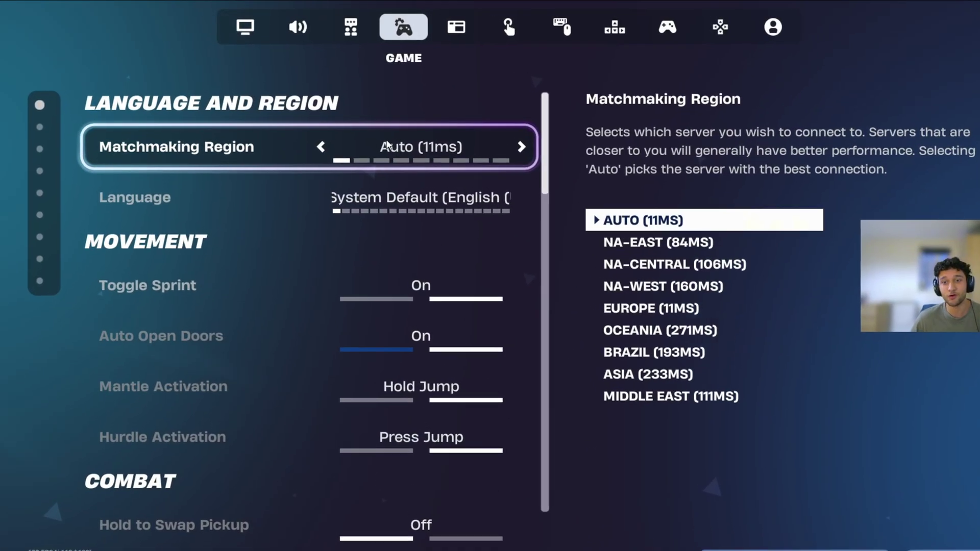
mouse_move(495, 187)
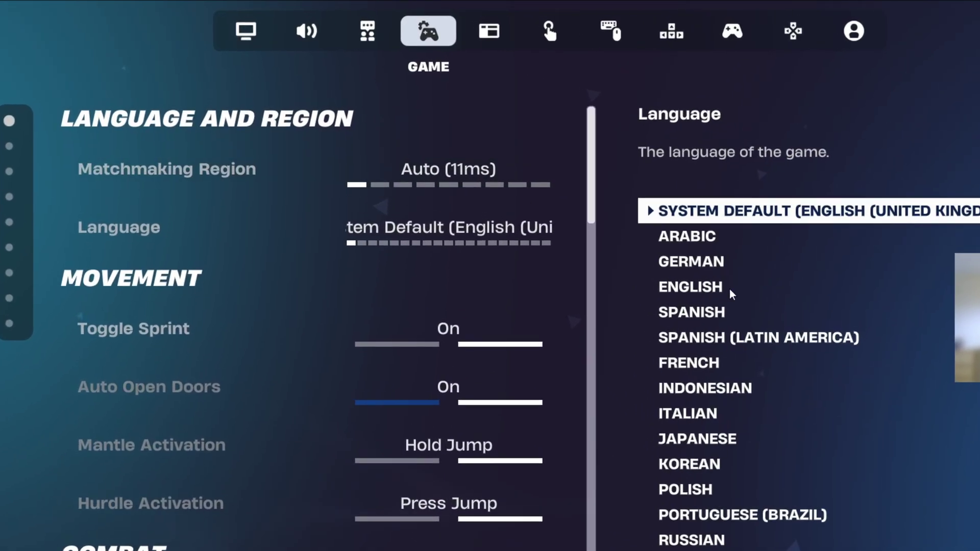
mouse_move(448, 169)
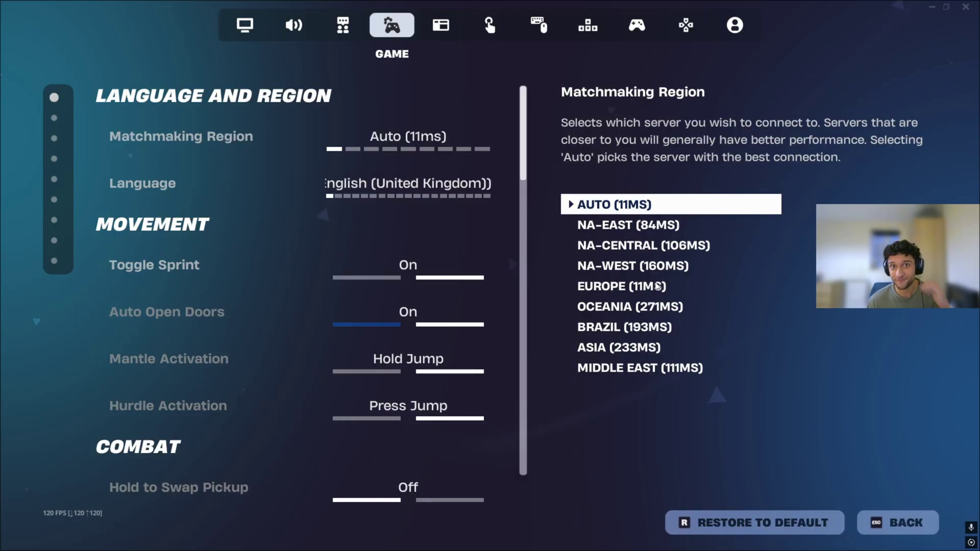
- Leave the settings, switch the Martoz 1v1 Build Fights privacy to private and start the match
left_click(891, 525)
left_click(153, 420)
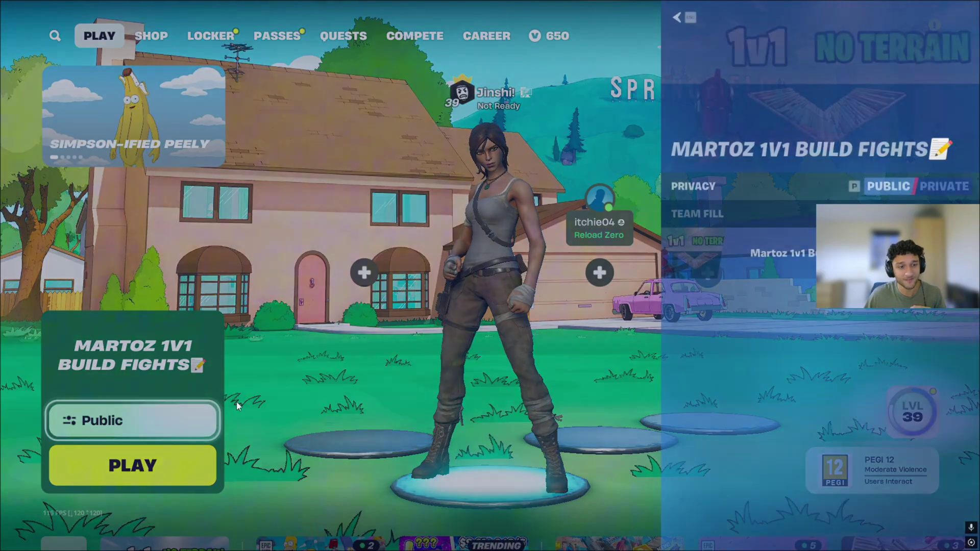
key("p")
key("Escape")
left_click(203, 470)
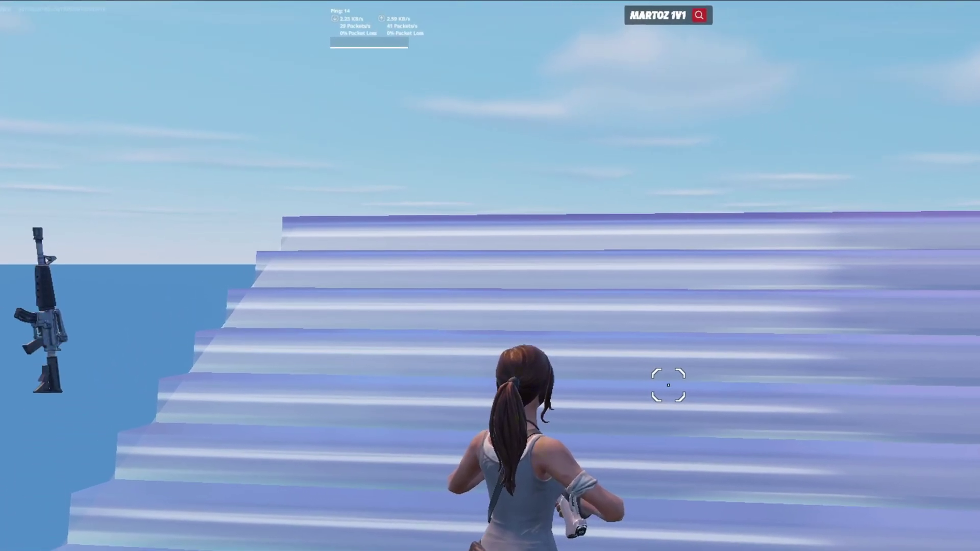
- Fire a shot in the match, switch to the pickaxe, check GearUP's in-match ping and return to the game
left_click(670, 387)
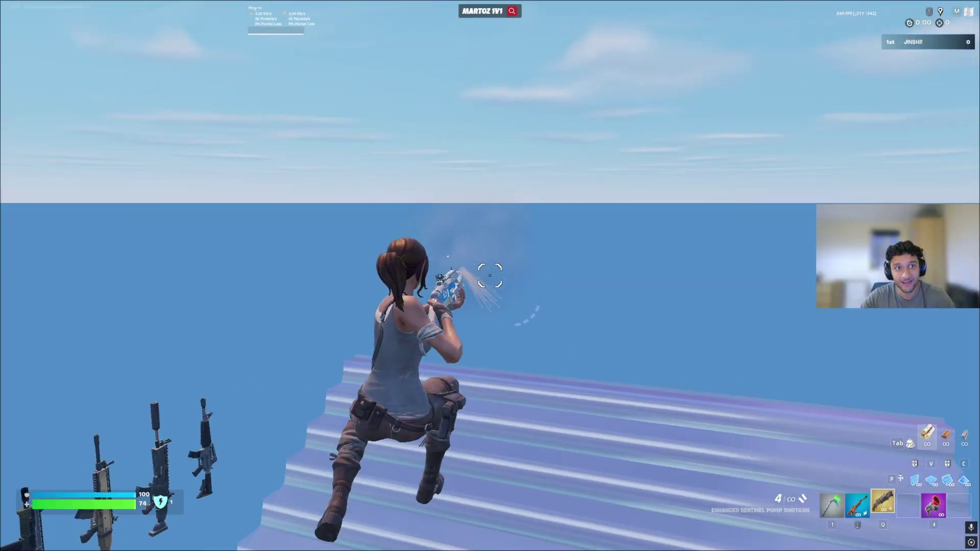
key("1")
key("super")
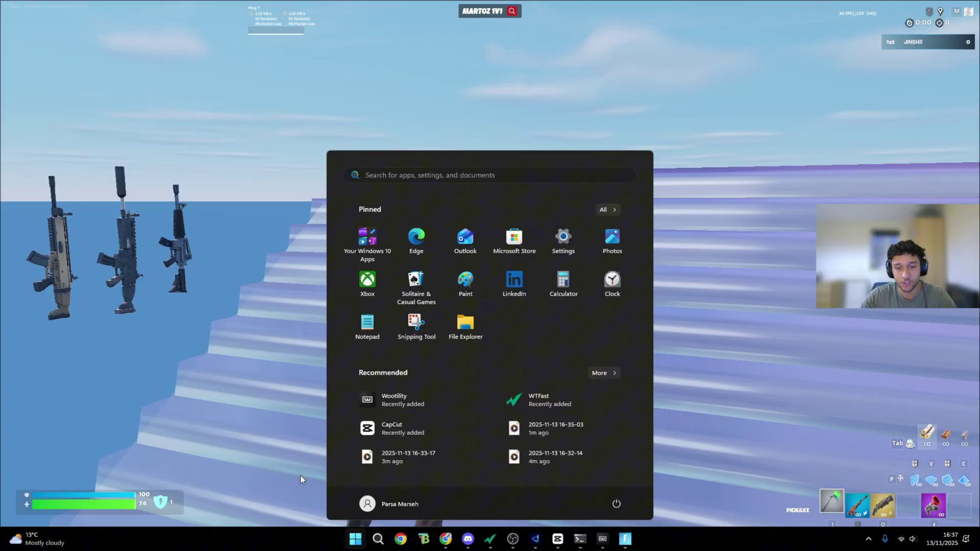
left_click(534, 541)
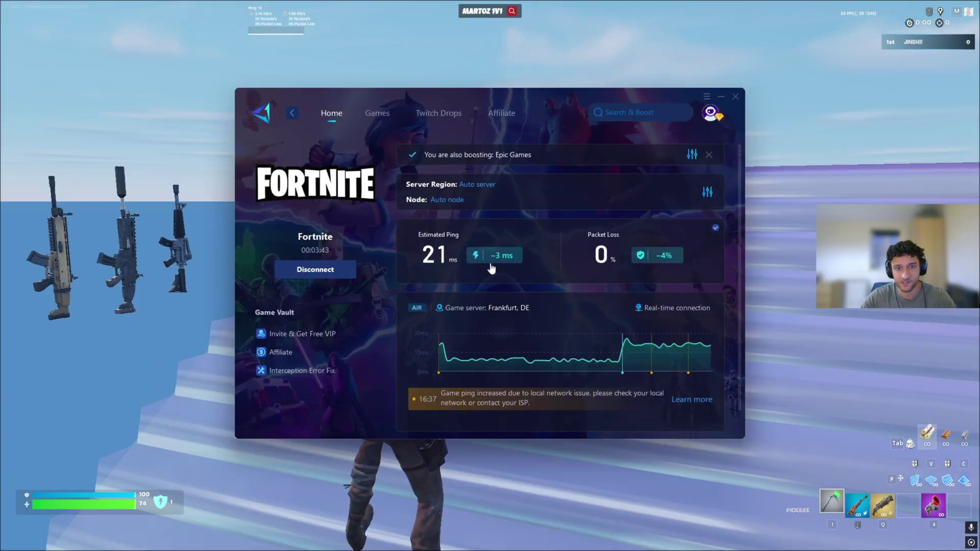
left_click(749, 233)
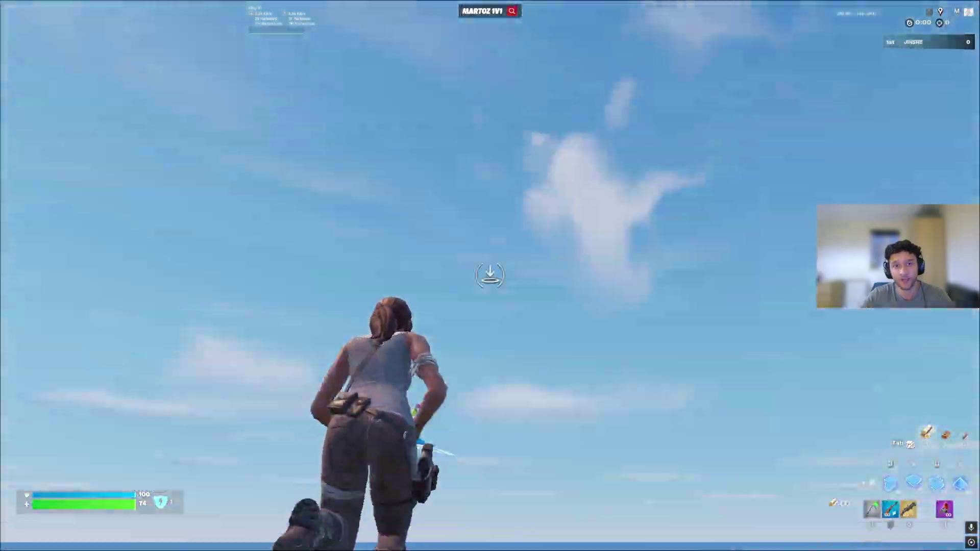
- Place and edit building pieces in the Martoz 1v1 match to test how the connection feels
left_click(490, 276)
left_click(490, 275)
left_click(490, 275)
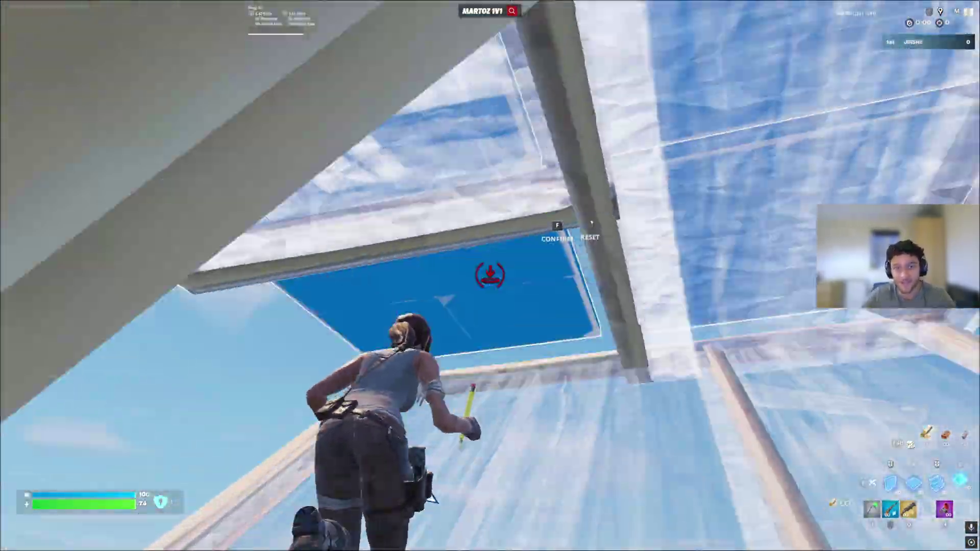
left_click(490, 275)
left_click(490, 276)
left_click(490, 276)
left_click(490, 276)
left_click(490, 275)
left_click(490, 276)
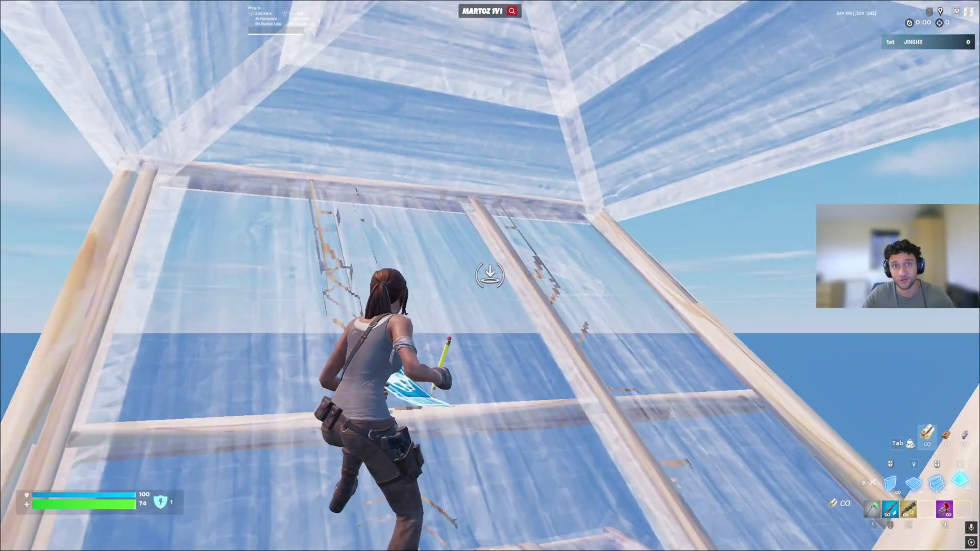